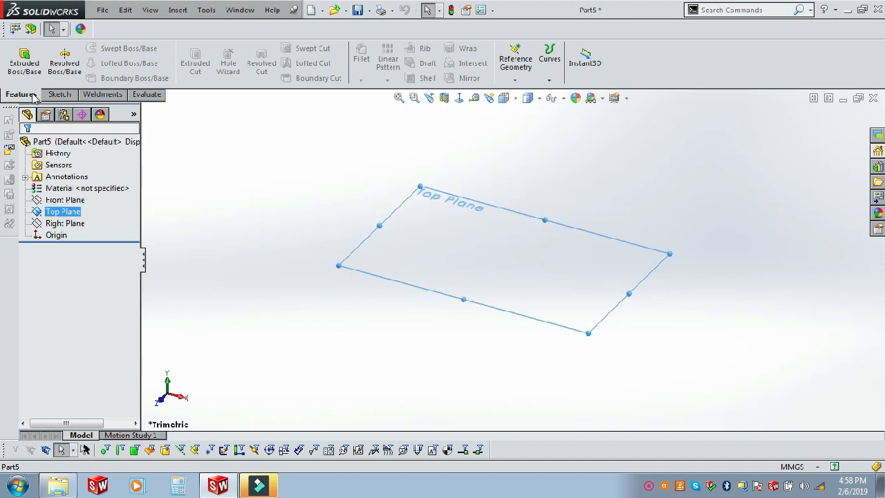
# - Create a reference plane parallel to the Top Plane at a 100 mm offset above it
pyautogui.click(513, 83)
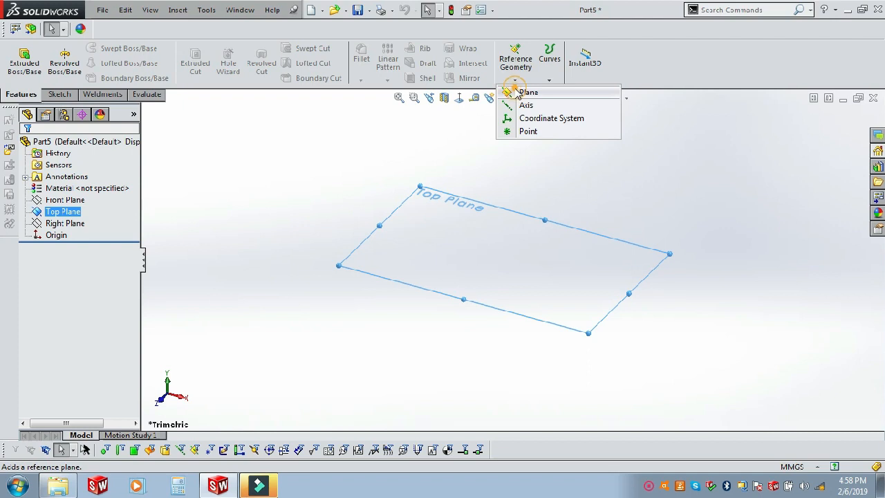
pyautogui.click(524, 92)
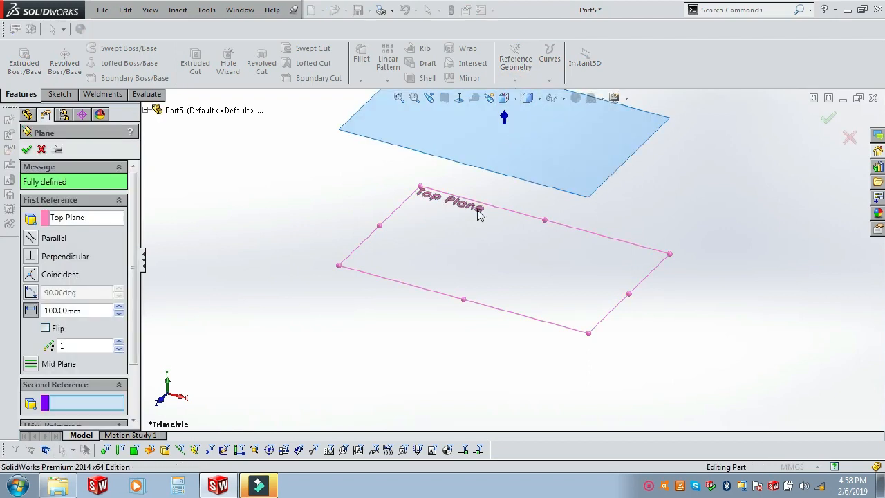
pyautogui.click(27, 149)
pyautogui.scroll(2, 452, 247)
pyautogui.scroll(-5, 530, 231)
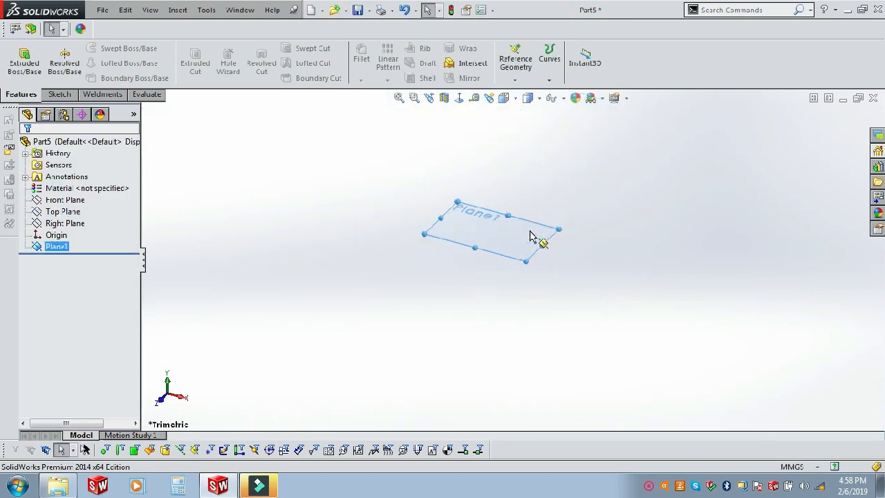
pyautogui.click(590, 271)
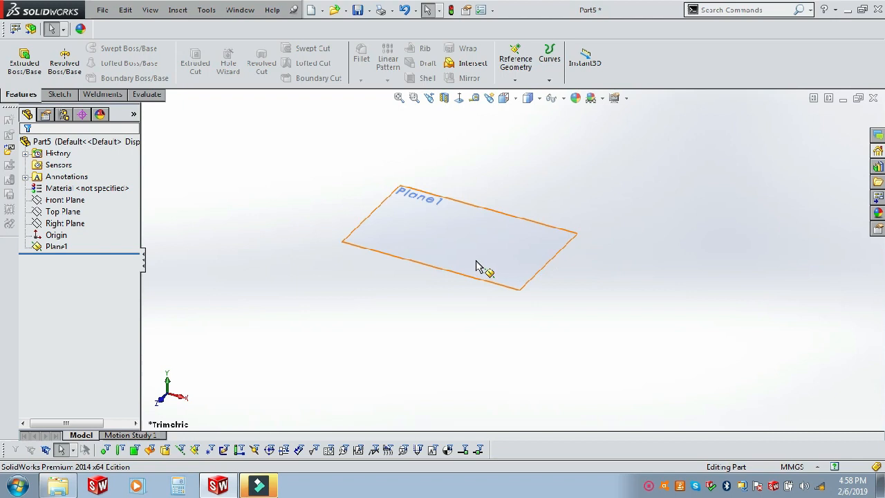
pyautogui.scroll(-1, 476, 265)
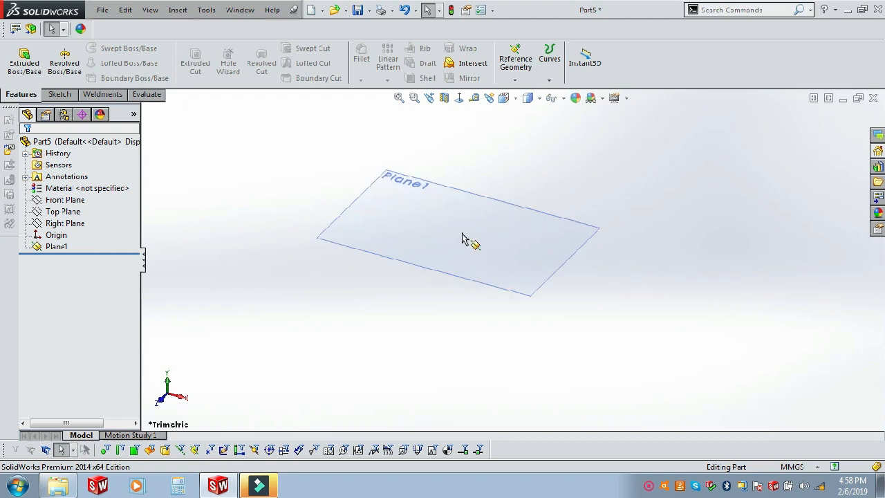
# - Create a second reference plane offset 100 mm above Plane1
pyautogui.click(482, 202)
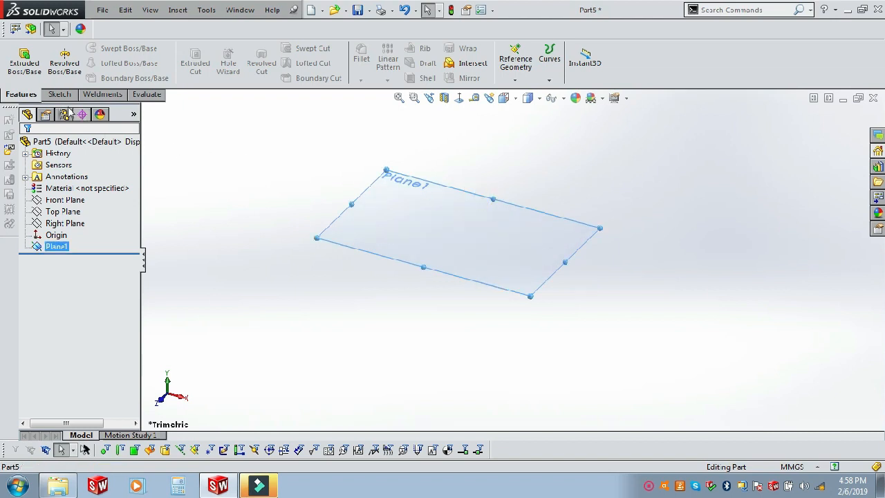
pyautogui.click(516, 81)
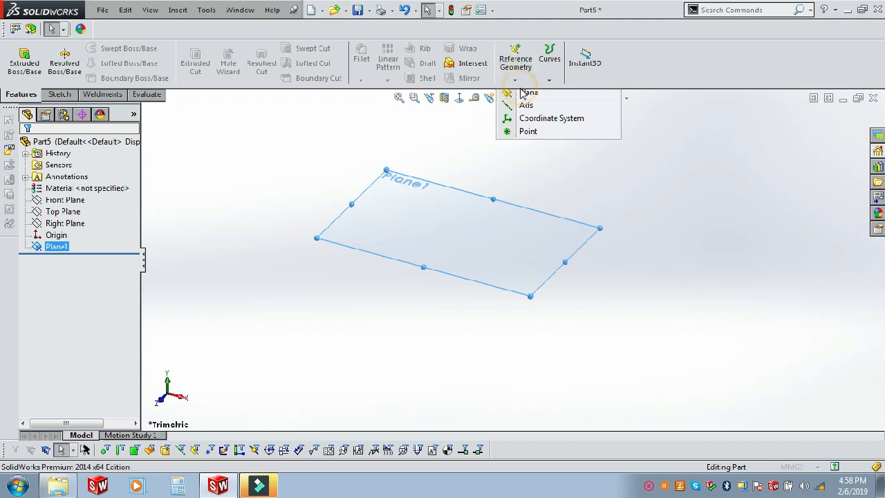
pyautogui.click(527, 93)
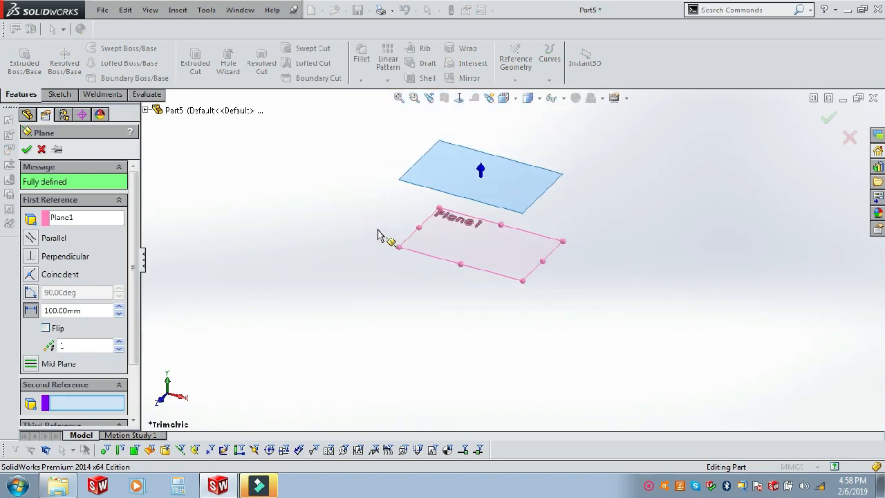
pyautogui.click(26, 149)
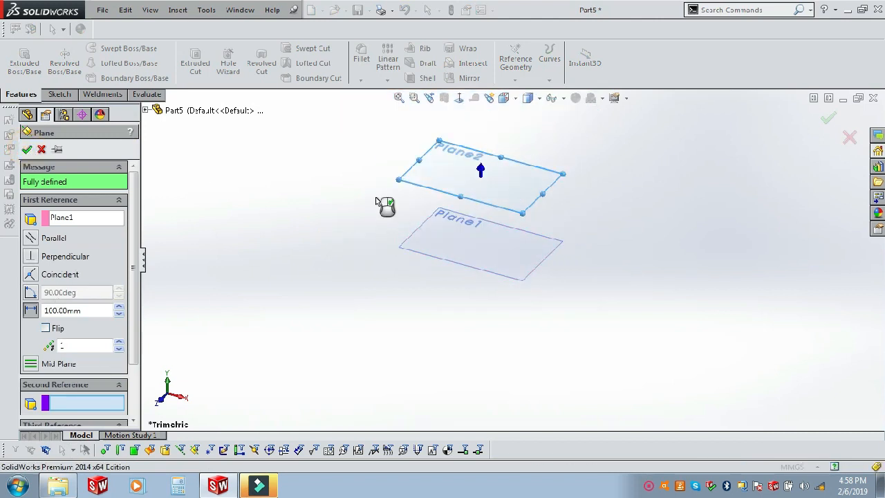
# - Show the Top Plane in the graphics area alongside the two offset planes
pyautogui.click(66, 211)
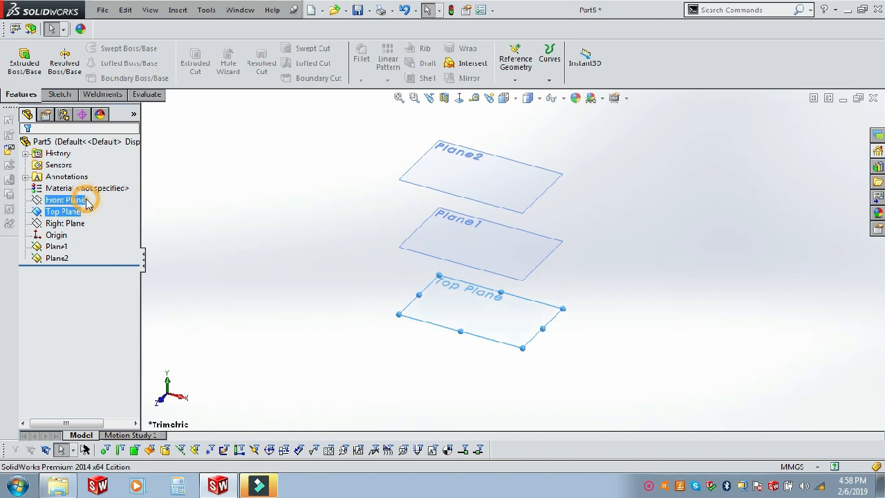
pyautogui.click(322, 231)
pyautogui.moveTo(373, 247); pyautogui.dragTo(405, 223, button='middle')
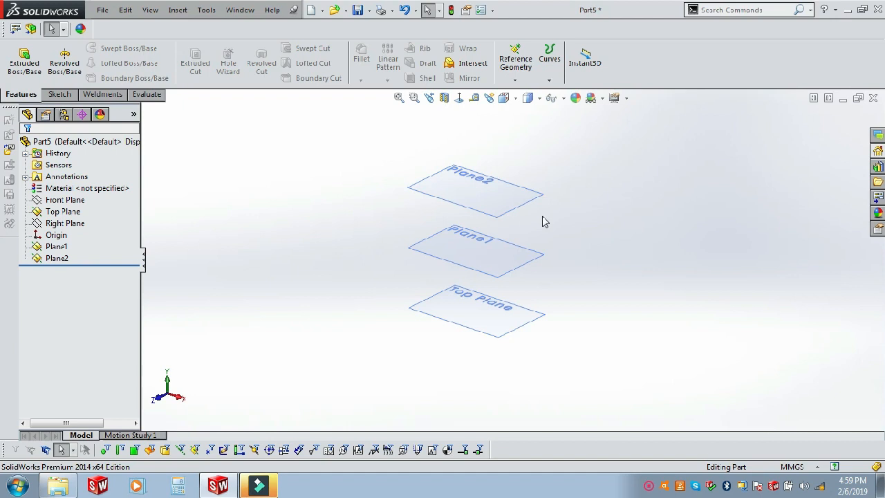
# - Sketch a center rectangle about 113 by 80 mm on the Top Plane, centered on the origin, and exit the sketch
pyautogui.click(59, 95)
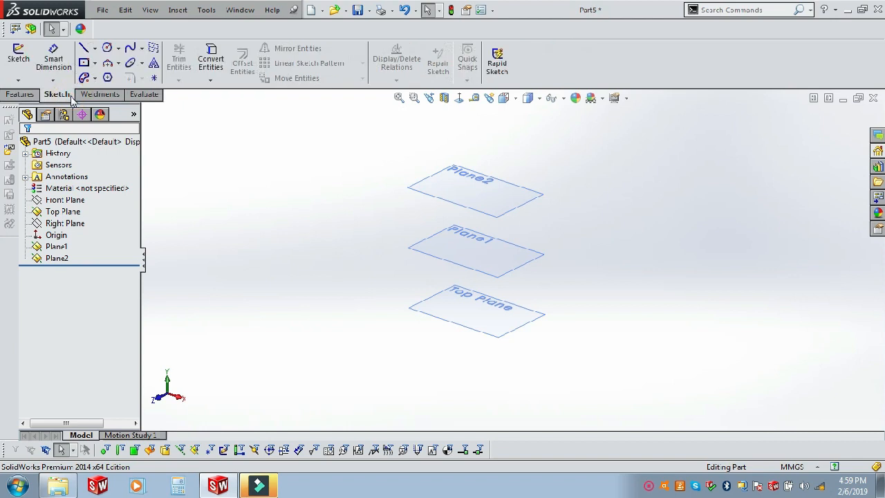
pyautogui.click(19, 55)
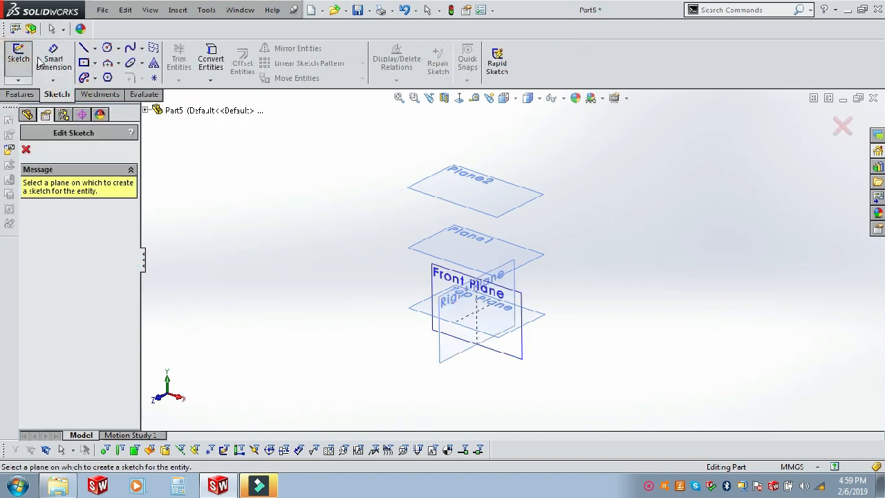
pyautogui.click(538, 316)
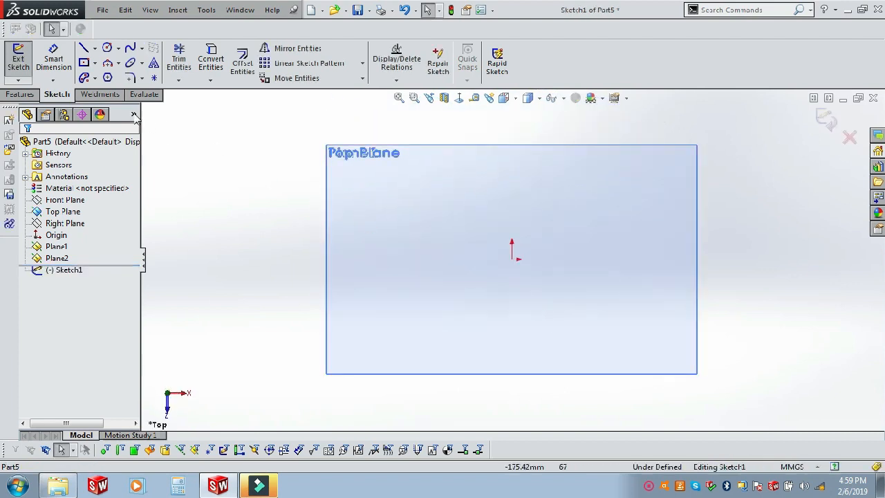
pyautogui.click(84, 63)
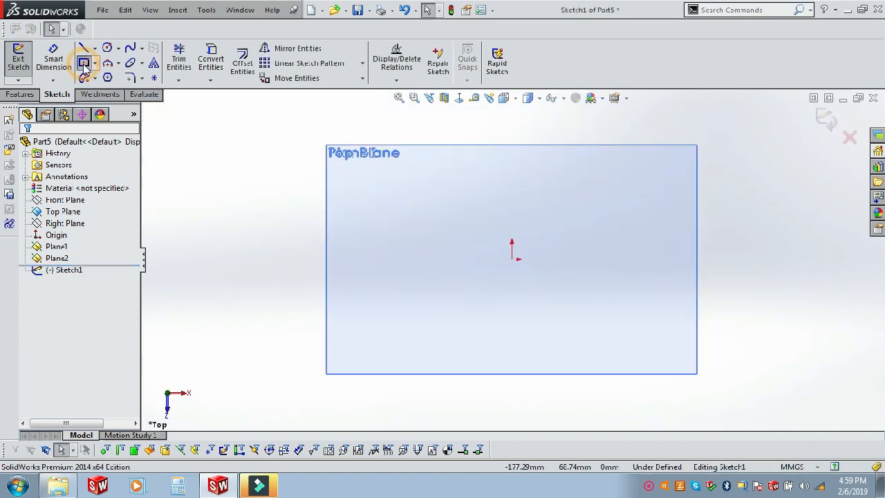
pyautogui.click(513, 259)
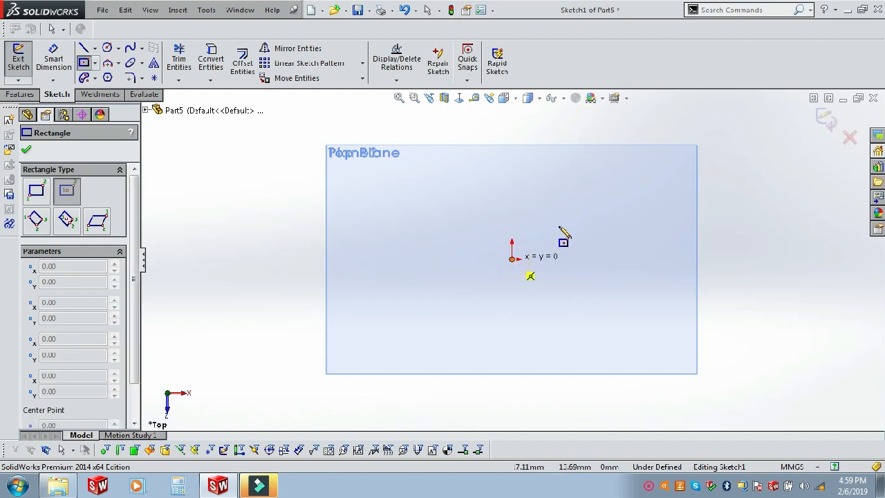
pyautogui.click(630, 178)
pyautogui.rightClick(629, 178)
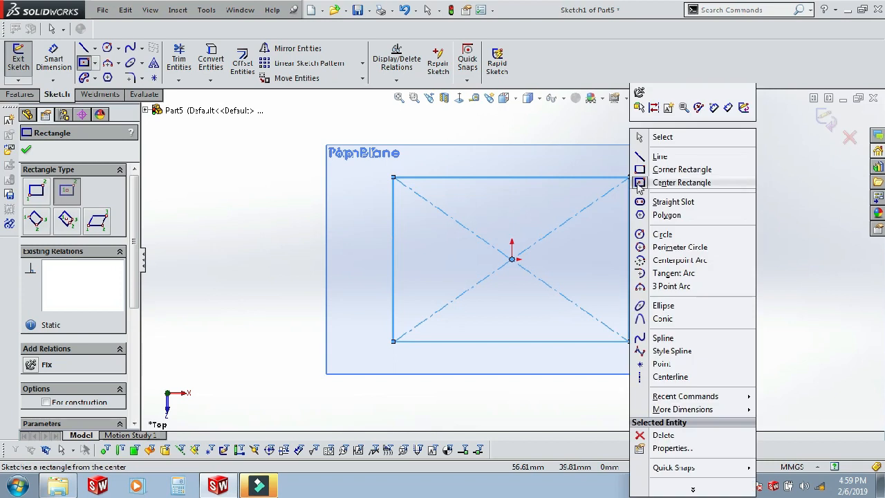
pyautogui.click(661, 137)
pyautogui.click(826, 119)
pyautogui.click(719, 193)
# - Sketch a circle of about 33 mm radius on Plane1, centered on the origin, and exit the sketch
pyautogui.moveTo(717, 198)
pyautogui.mouseDown(button='middle')
pyautogui.moveTo(636, 242)
pyautogui.moveTo(630, 180)
pyautogui.moveTo(588, 235)
pyautogui.moveTo(541, 247)
pyautogui.moveTo(534, 201)
pyautogui.moveTo(533, 241)
pyautogui.moveTo(512, 236)
pyautogui.mouseUp(button='middle')
pyautogui.scroll(-2, 508, 229)
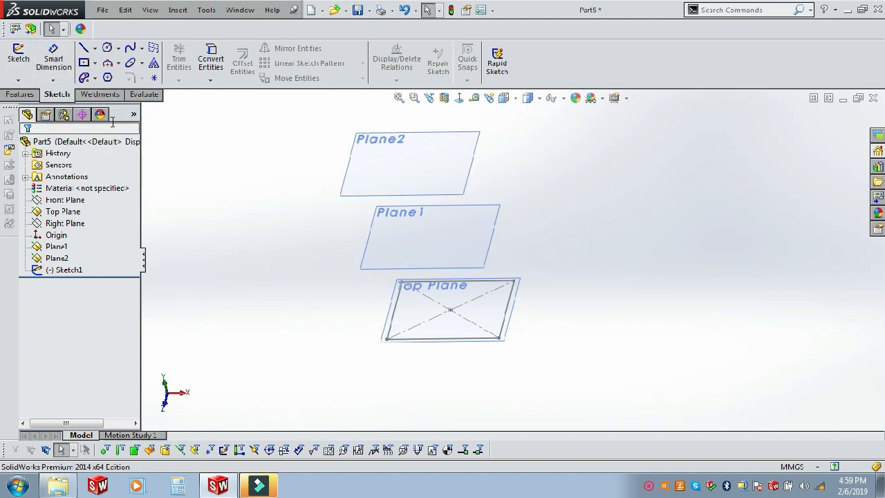
pyautogui.click(20, 61)
pyautogui.click(367, 270)
pyautogui.click(458, 97)
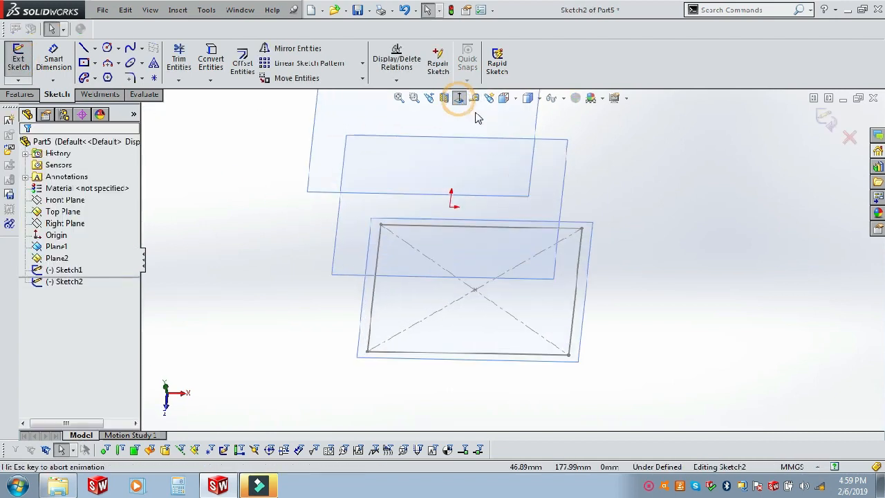
pyautogui.click(107, 49)
pyautogui.moveTo(512, 259)
pyautogui.mouseDown()
pyautogui.moveTo(527, 223)
pyautogui.moveTo(566, 187)
pyautogui.mouseUp()
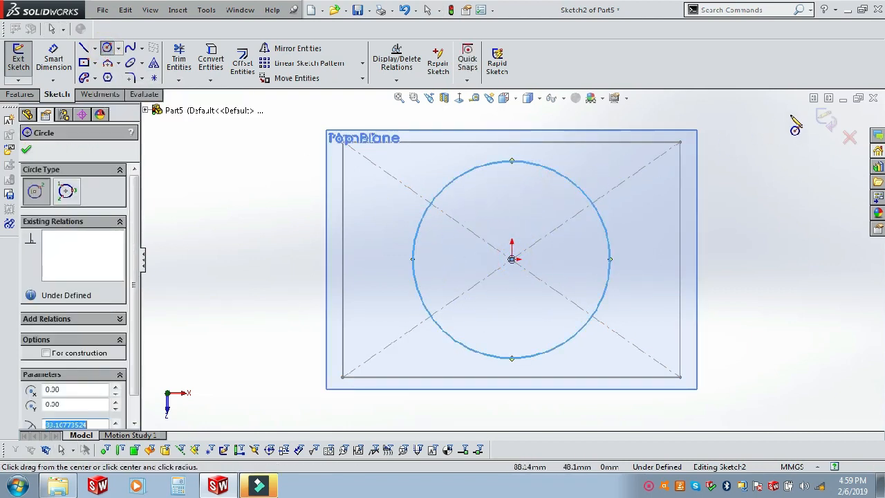
pyautogui.click(823, 119)
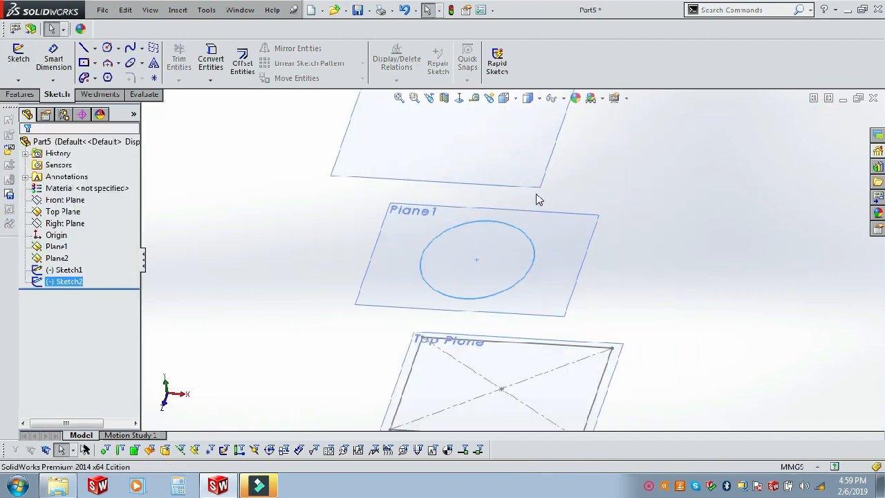
# - Sketch a center rectangle on Plane2 from the origin, slightly smaller than the Top Plane rectangle, and exit the sketch
pyautogui.click(568, 189)
pyautogui.scroll(4, 510, 251)
pyautogui.scroll(-2, 512, 250)
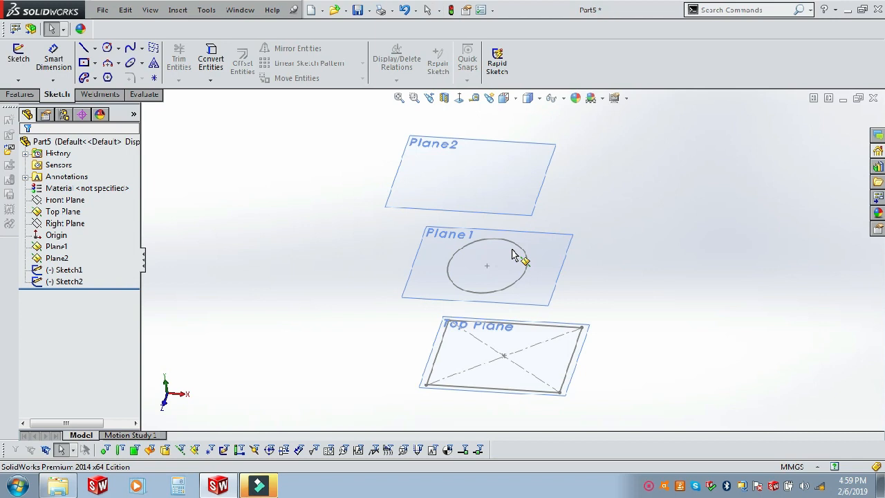
pyautogui.moveTo(512, 250); pyautogui.dragTo(523, 239, button='middle')
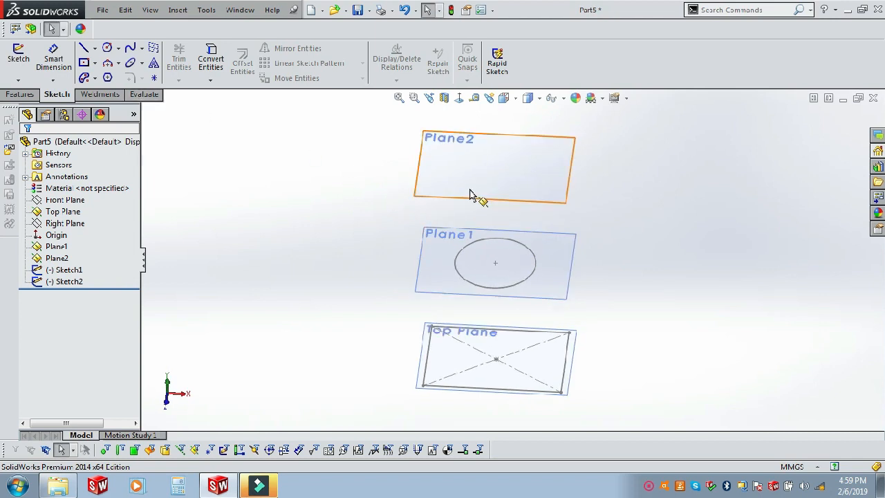
pyautogui.scroll(-1, 499, 184)
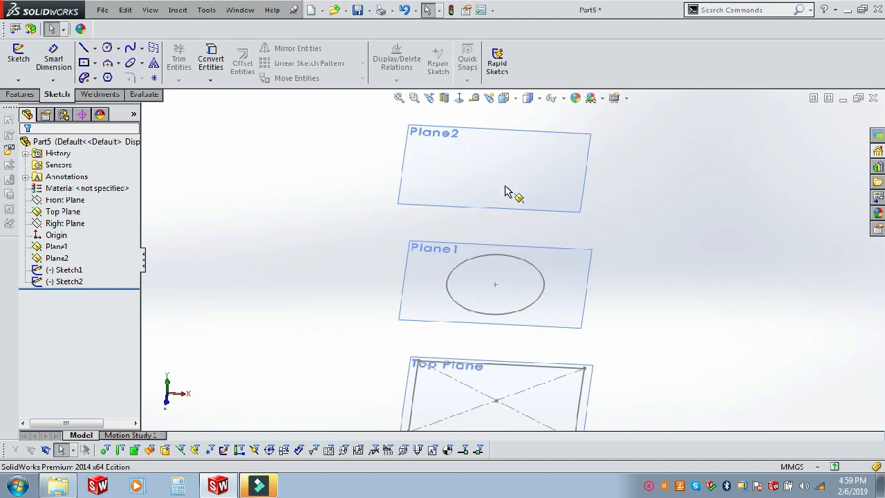
pyautogui.scroll(2, 515, 200)
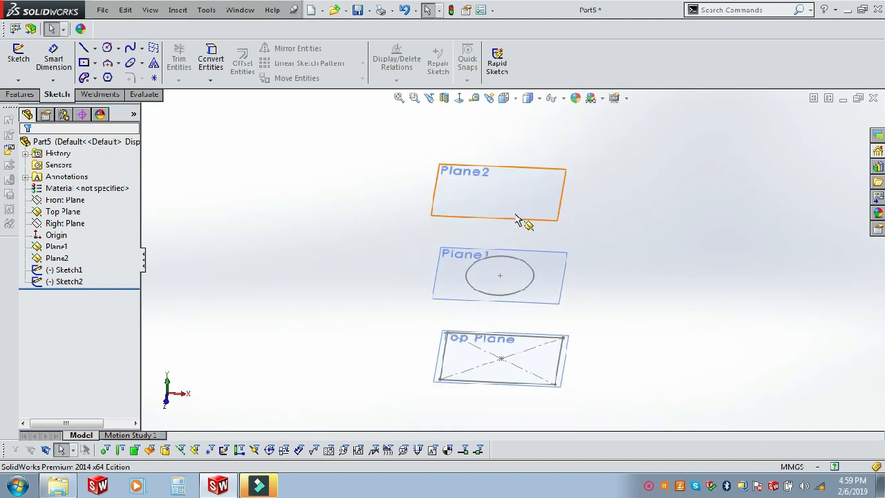
pyautogui.click(19, 58)
pyautogui.click(529, 216)
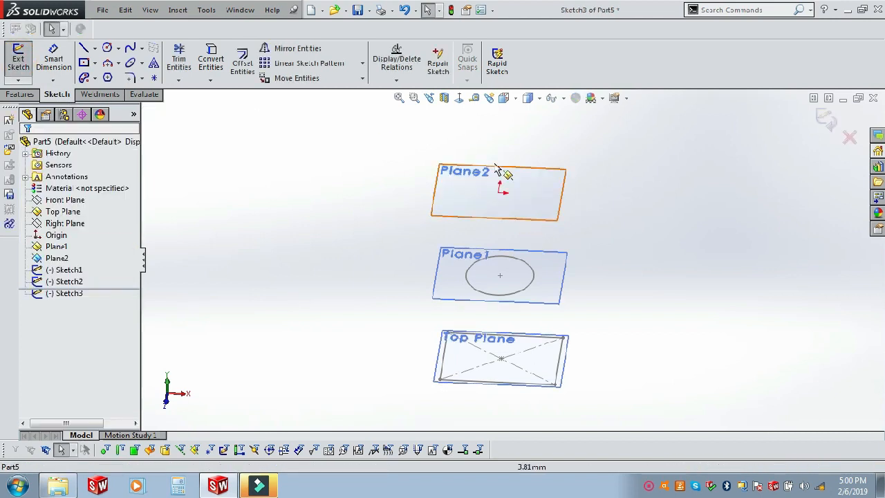
pyautogui.click(459, 97)
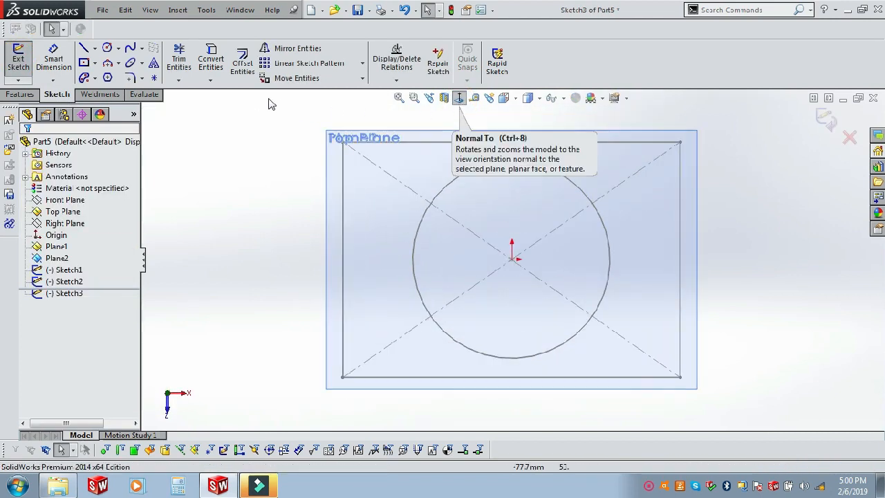
pyautogui.click(84, 63)
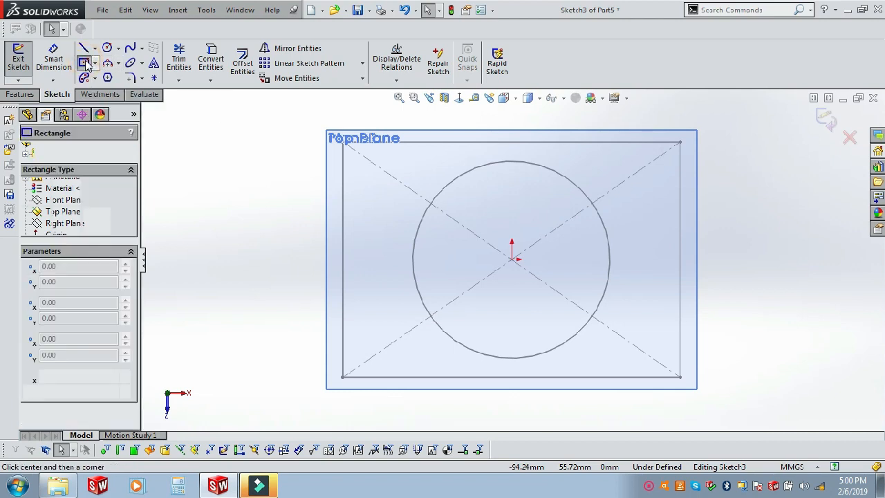
pyautogui.click(511, 258)
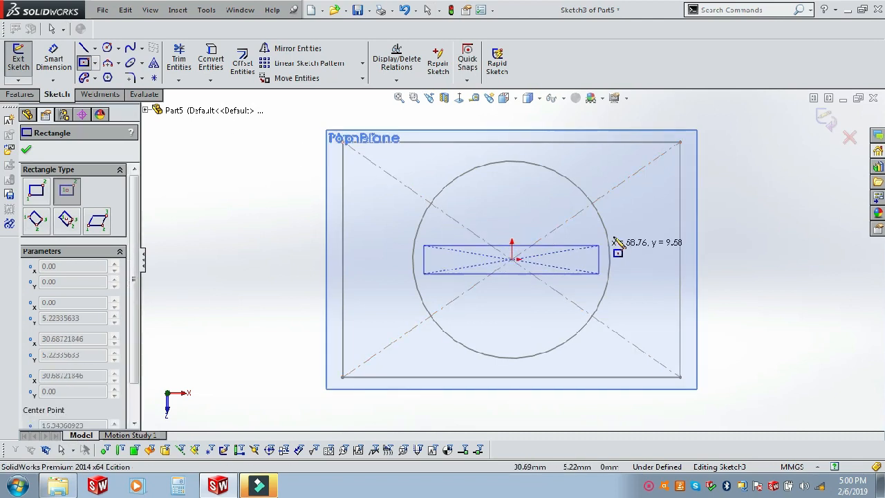
pyautogui.click(651, 155)
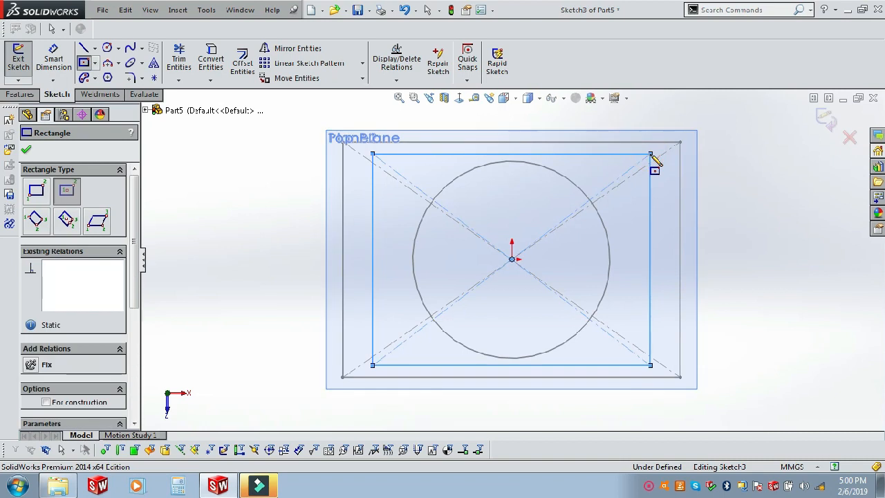
pyautogui.rightClick(651, 155)
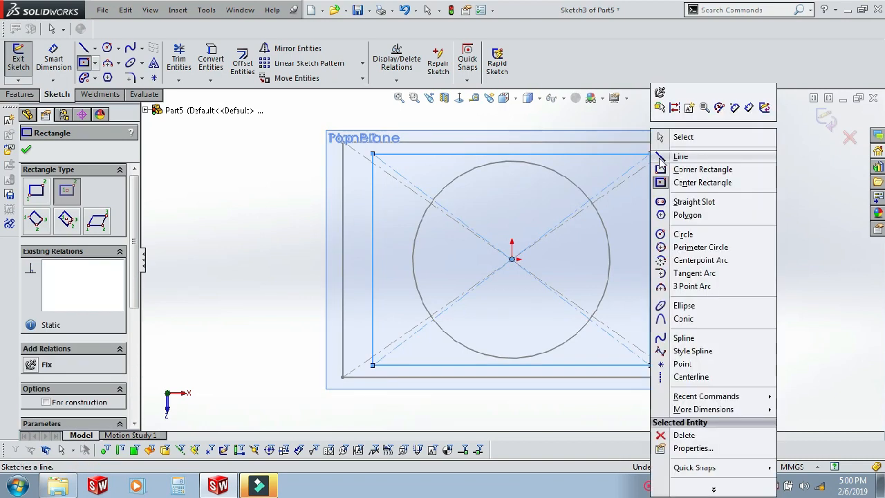
pyautogui.click(681, 138)
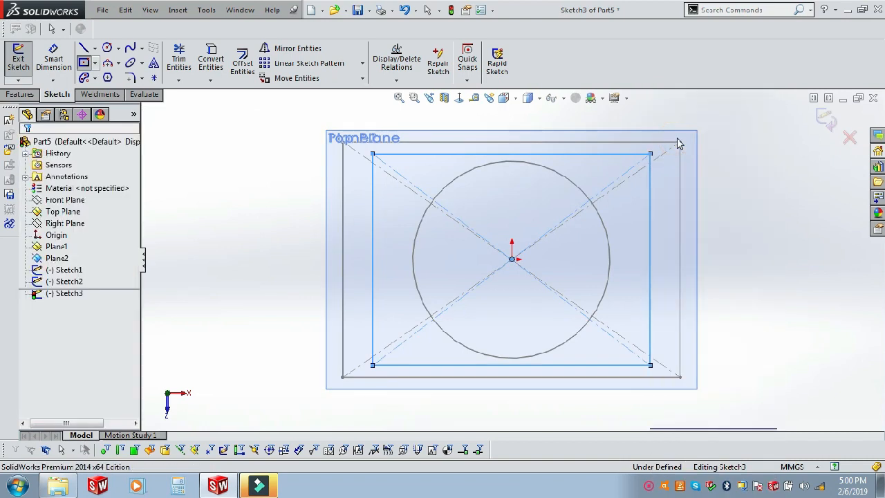
pyautogui.click(823, 118)
# - Start a Lofted Boss/Base and select the Top Plane rectangle, the Plane1 circle and the Plane2 rectangle as profiles, in that order
pyautogui.scroll(-5, 652, 267)
pyautogui.moveTo(652, 267)
pyautogui.mouseDown(button='middle')
pyautogui.moveTo(597, 264)
pyautogui.moveTo(602, 164)
pyautogui.mouseUp(button='middle')
pyautogui.moveTo(587, 207)
pyautogui.mouseDown(button='middle')
pyautogui.moveTo(569, 194)
pyautogui.moveTo(532, 191)
pyautogui.moveTo(558, 234)
pyautogui.moveTo(581, 178)
pyautogui.moveTo(600, 258)
pyautogui.mouseUp(button='middle')
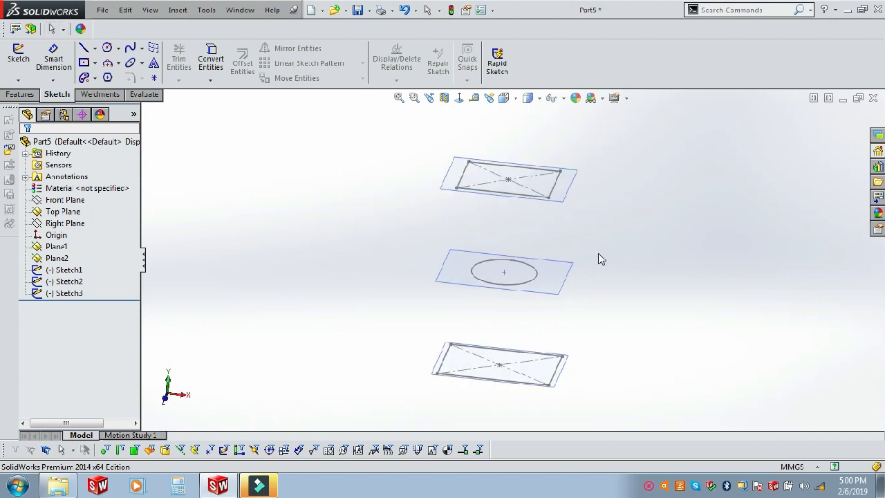
pyautogui.press('Escape')
pyautogui.click(20, 95)
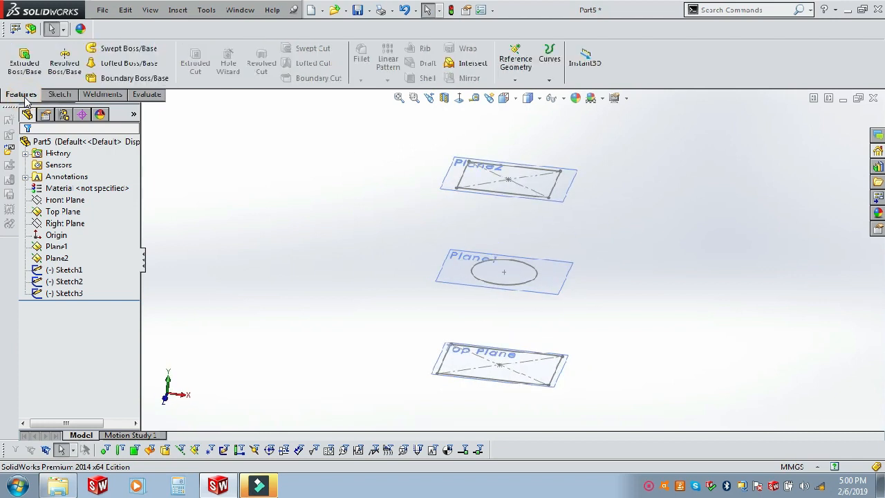
pyautogui.click(117, 63)
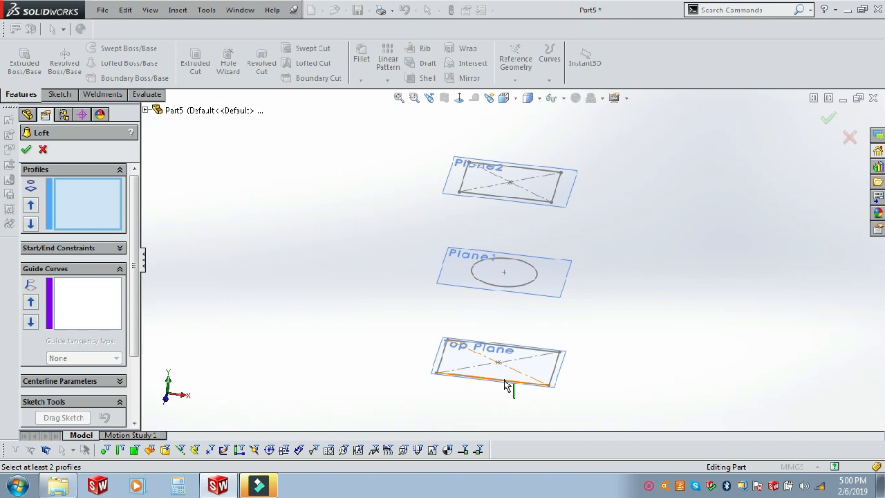
pyautogui.click(505, 386)
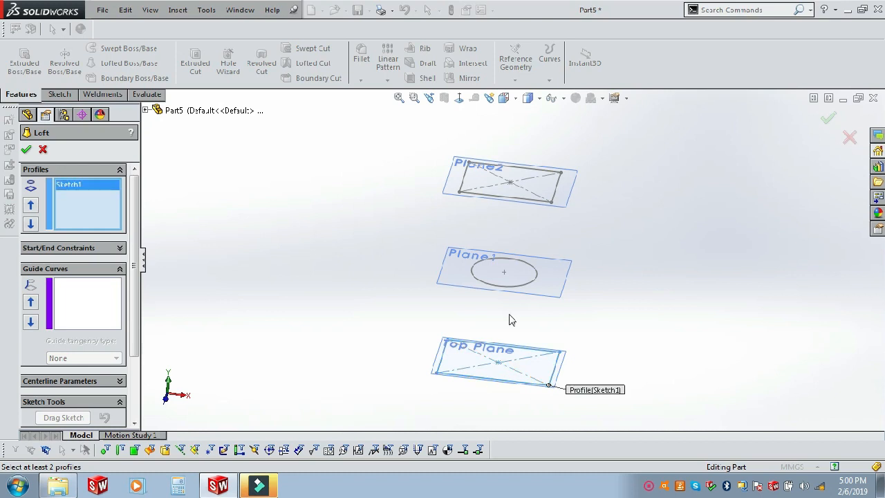
pyautogui.click(503, 287)
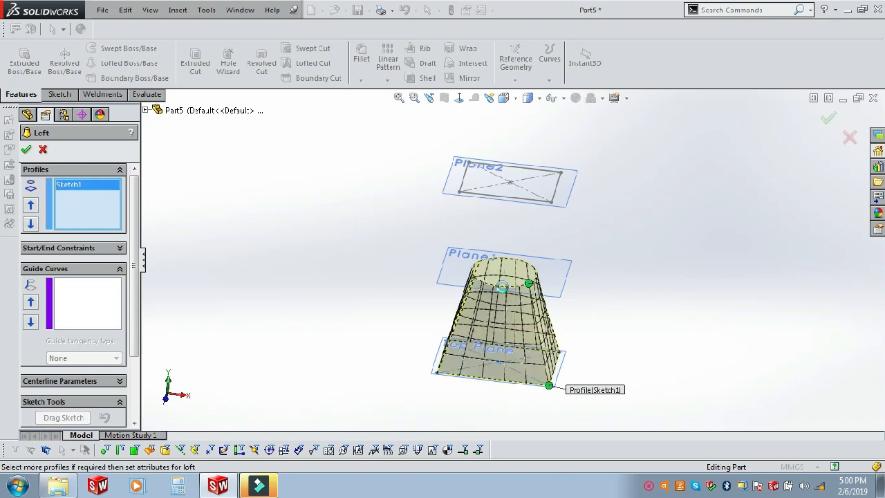
pyautogui.click(510, 198)
pyautogui.moveTo(506, 250); pyautogui.dragTo(551, 275, button='middle')
pyautogui.scroll(-2, 488, 256)
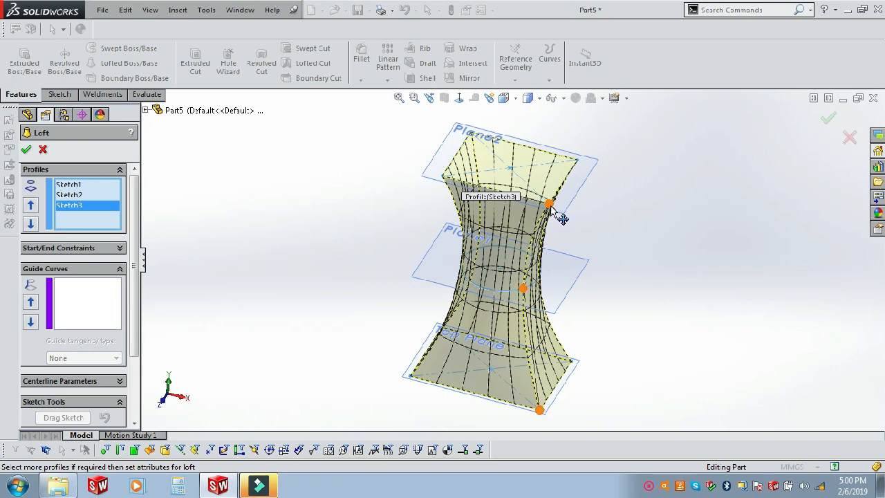
# - Try moving the loft connector on the Plane2 rectangle to the adjacent corner, and return it to its original corner
pyautogui.moveTo(553, 209); pyautogui.dragTo(449, 182)
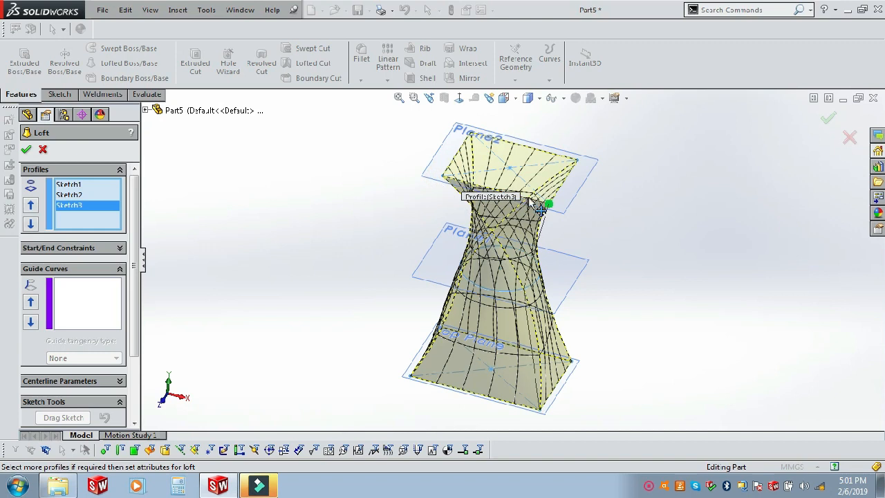
pyautogui.moveTo(548, 206); pyautogui.dragTo(549, 205)
pyautogui.moveTo(549, 206)
pyautogui.mouseDown(button='middle')
pyautogui.moveTo(544, 220)
pyautogui.moveTo(536, 186)
pyautogui.moveTo(560, 211)
pyautogui.mouseUp(button='middle')
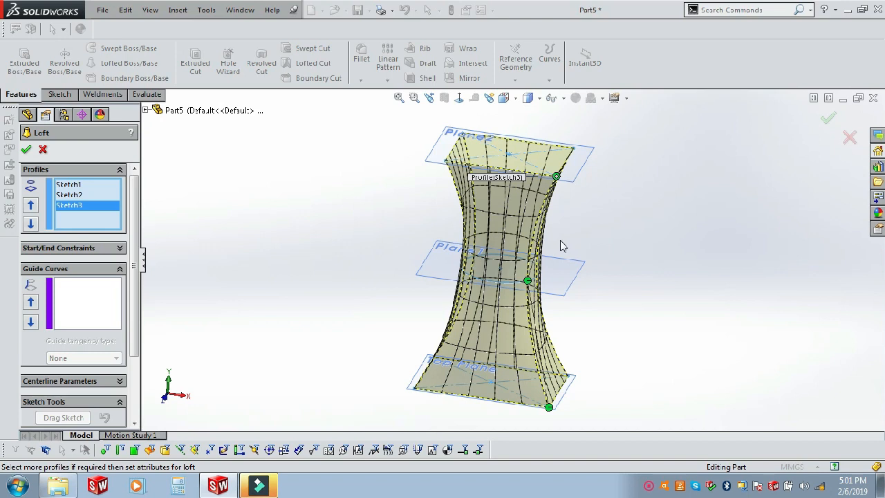
# - Expand the loft's Centerline Parameters, review the remaining options, and create the loft with Merge tangent faces on and no guide curves
pyautogui.scroll(-3, 133, 325)
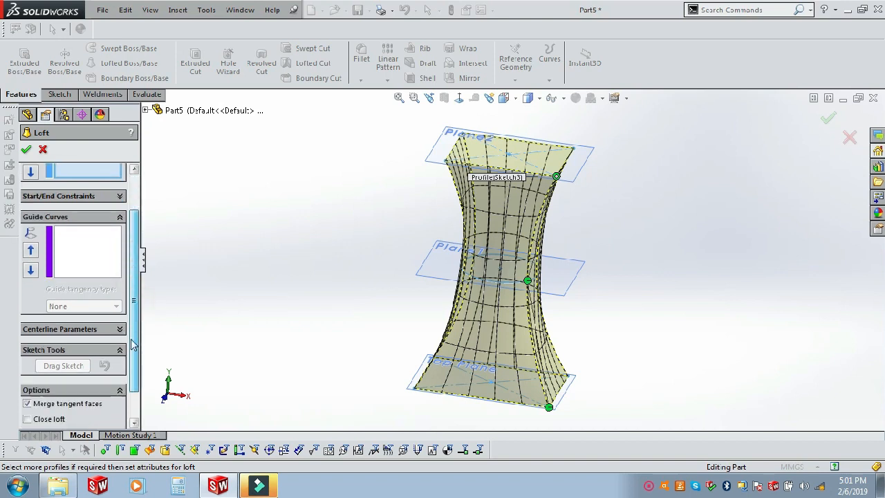
pyautogui.scroll(2, 121, 353)
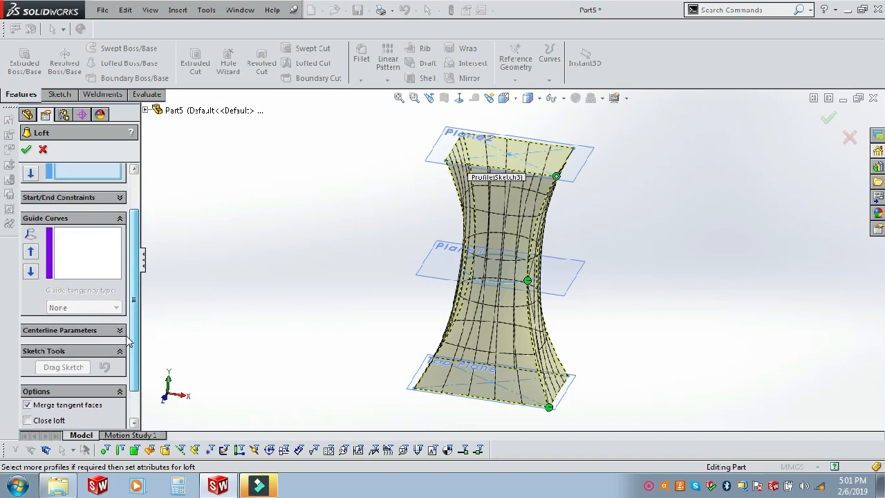
pyautogui.click(113, 334)
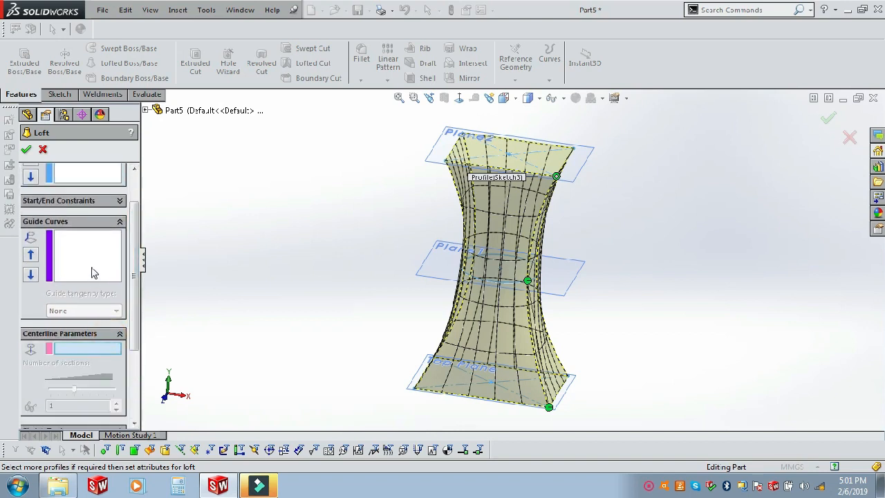
pyautogui.moveTo(136, 256); pyautogui.dragTo(129, 321)
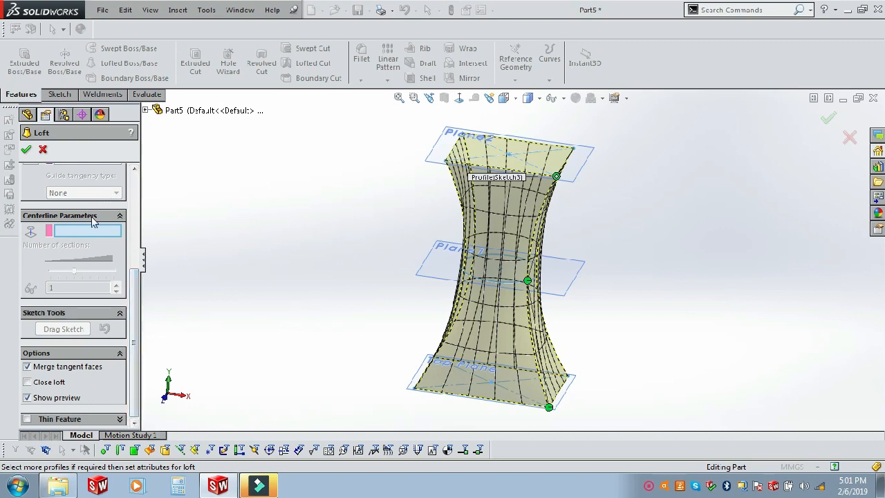
pyautogui.moveTo(135, 282)
pyautogui.mouseDown()
pyautogui.moveTo(152, 200)
pyautogui.moveTo(224, 196)
pyautogui.mouseUp()
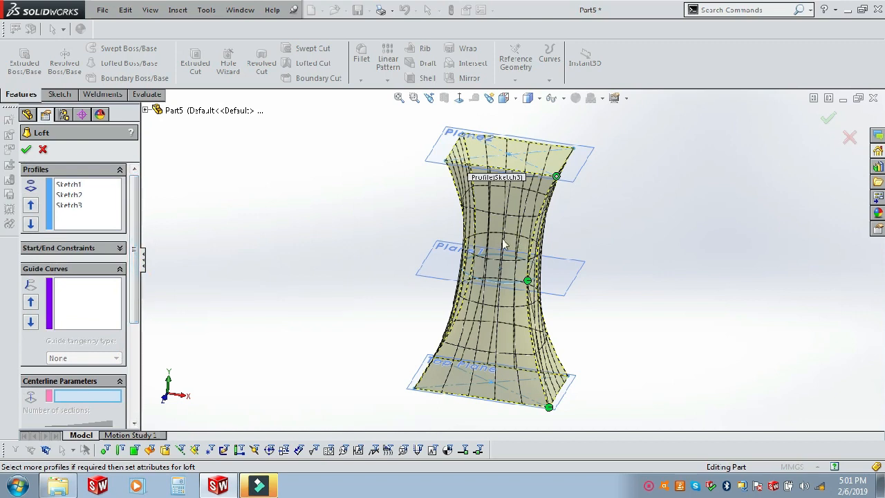
pyautogui.click(26, 151)
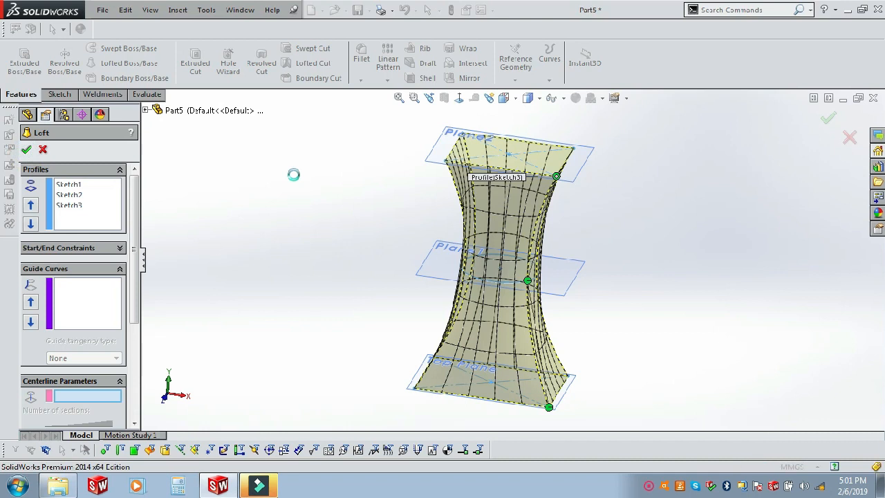
pyautogui.moveTo(502, 251); pyautogui.dragTo(557, 259, button='middle')
pyautogui.scroll(-2, 560, 259)
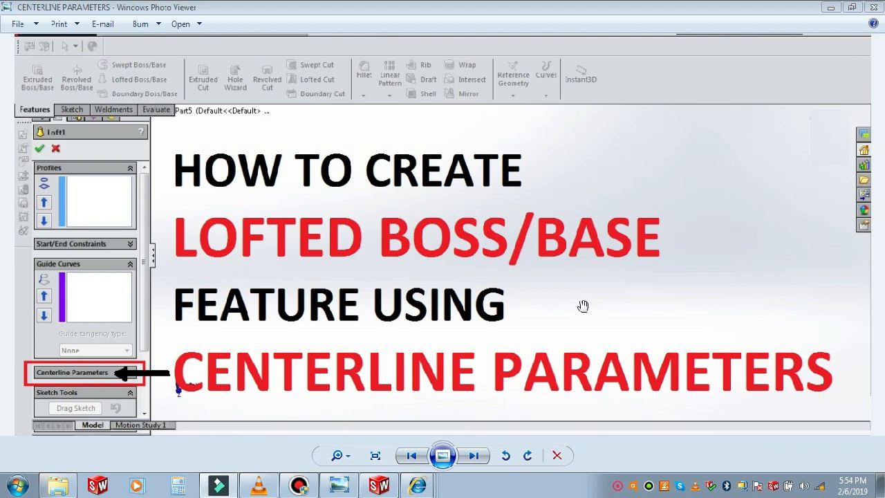
# - Switch to SolidWorks and open a sketch on the Front Plane of the empty part
pyautogui.click(379, 485)
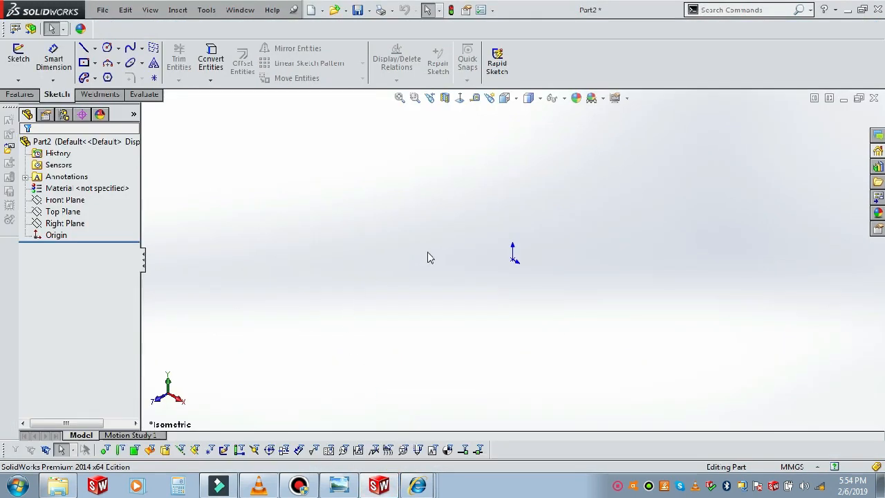
pyautogui.click(65, 223)
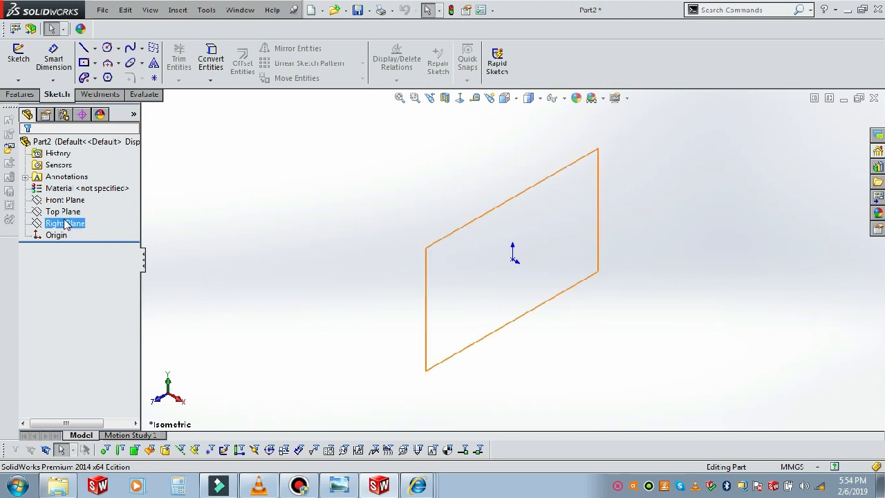
pyautogui.click(65, 200)
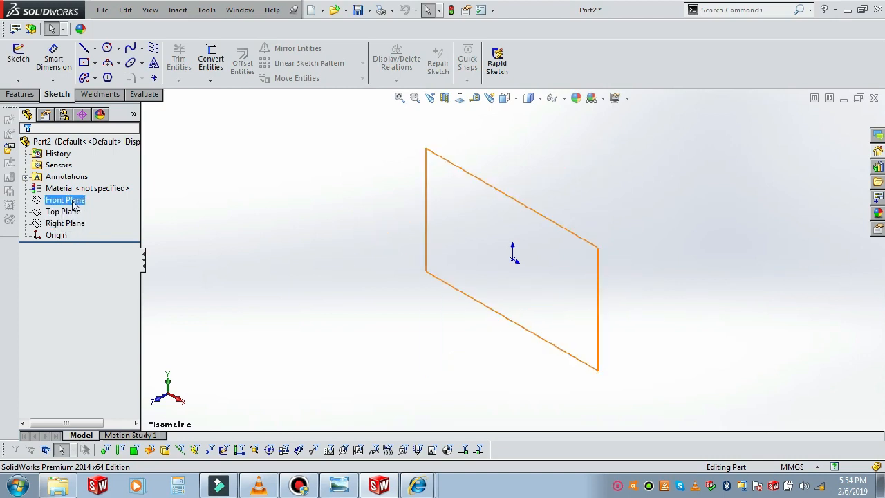
pyautogui.click(18, 55)
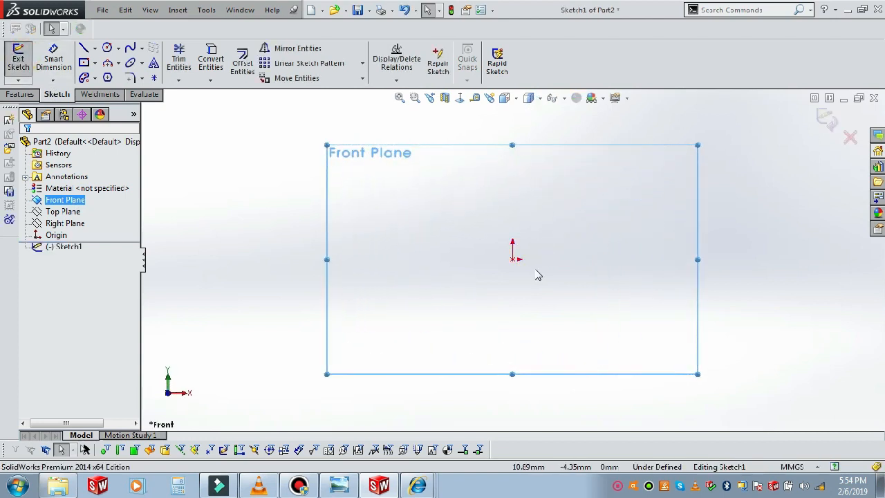
pyautogui.scroll(3, 535, 272)
pyautogui.scroll(-1, 691, 207)
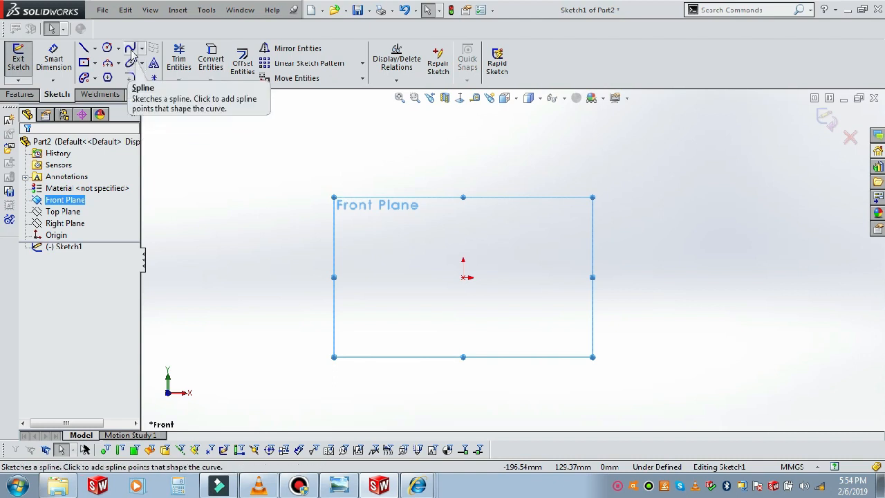
# - Sketch a three-point spline arching from the origin to a point about 220 mm across and 225 mm up, and exit the sketch
pyautogui.click(131, 49)
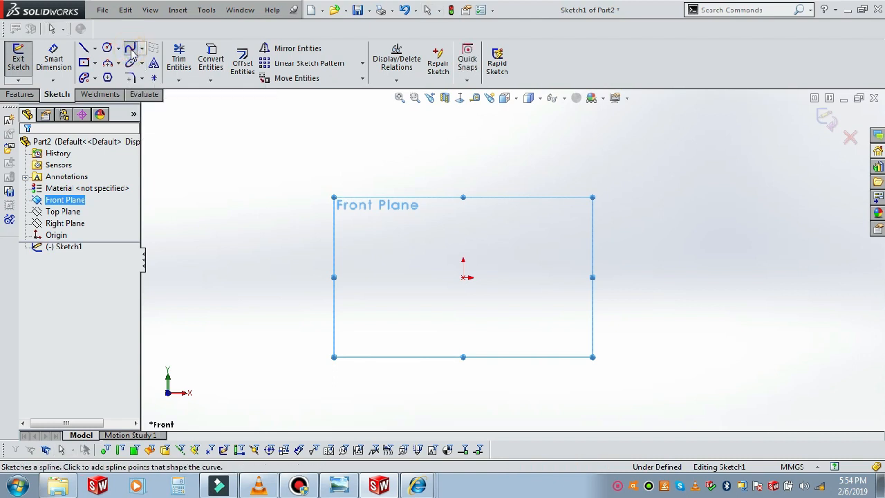
pyautogui.click(464, 277)
pyautogui.scroll(5, 480, 266)
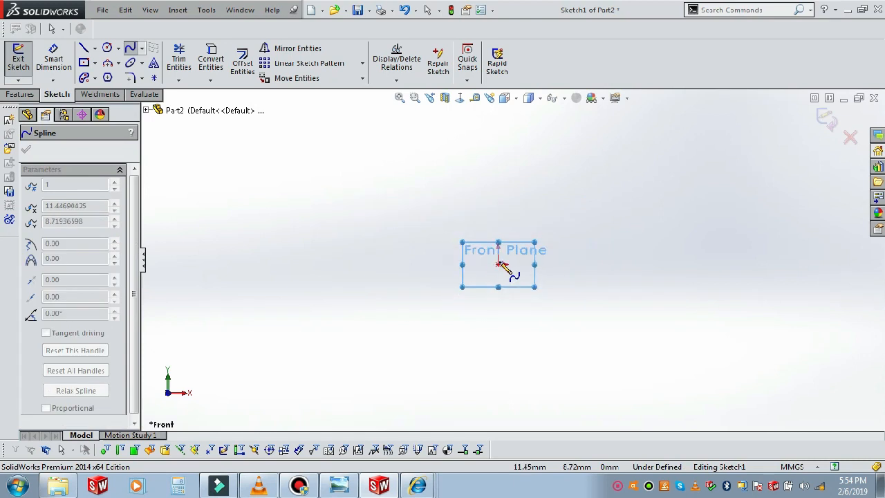
pyautogui.click(527, 200)
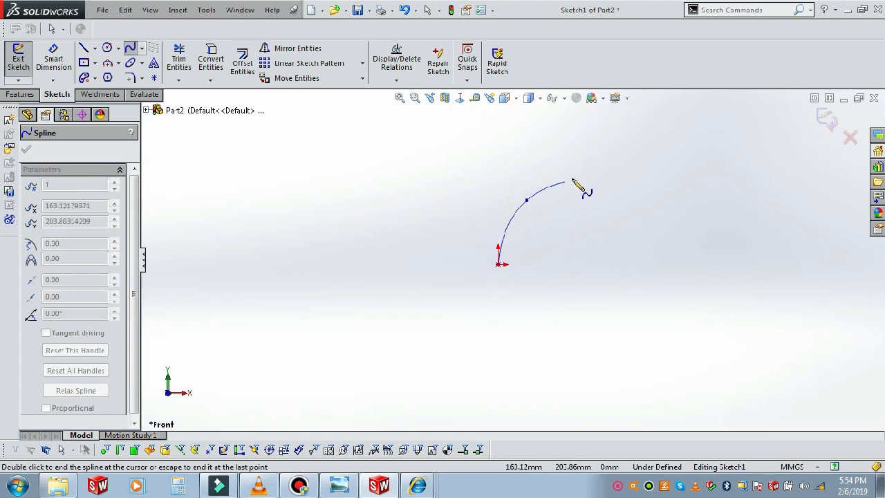
pyautogui.click(587, 173)
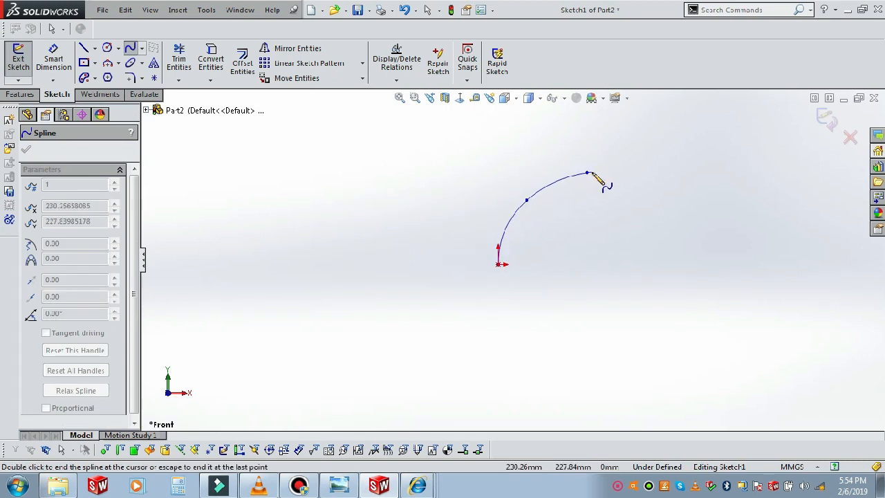
pyautogui.rightClick(593, 174)
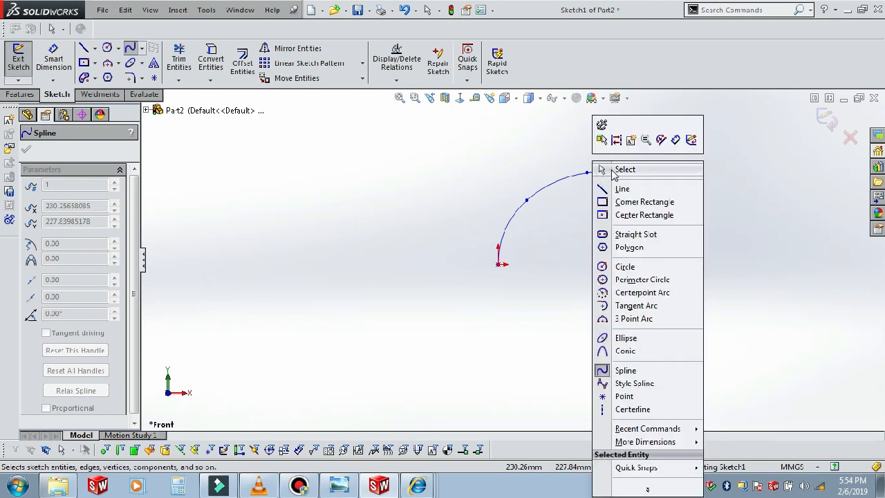
pyautogui.click(615, 170)
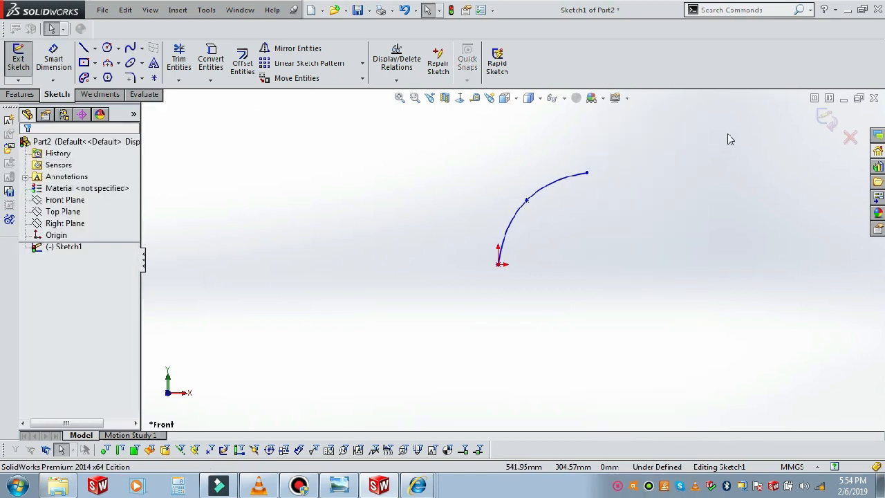
pyautogui.click(826, 119)
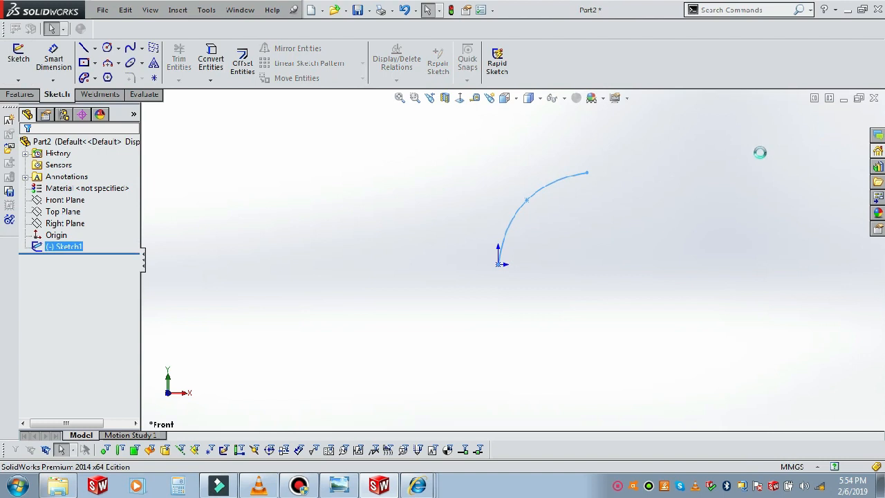
# - Sketch a center rectangle on the Top Plane, centered on the origin, about 80 mm along X by 120 mm along Z
pyautogui.moveTo(542, 270); pyautogui.dragTo(548, 273, button='middle')
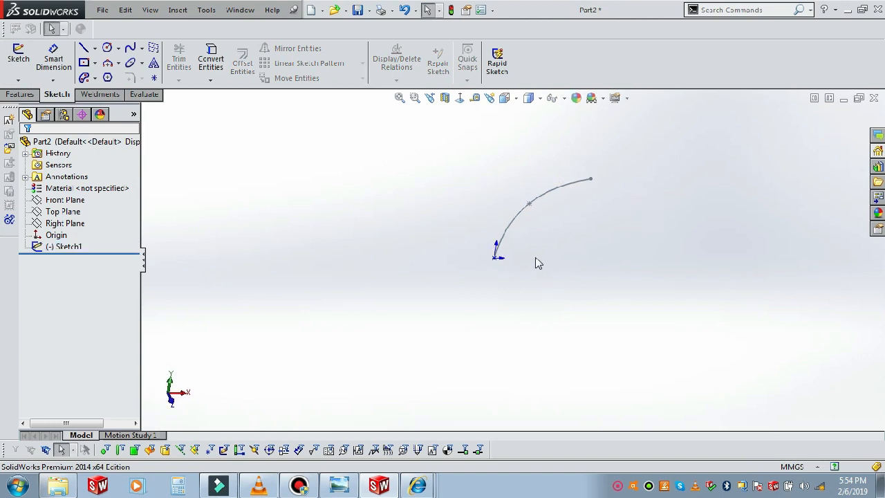
pyautogui.scroll(-1, 538, 258)
pyautogui.scroll(-1, 543, 239)
pyautogui.scroll(-1, 537, 233)
pyautogui.click(65, 224)
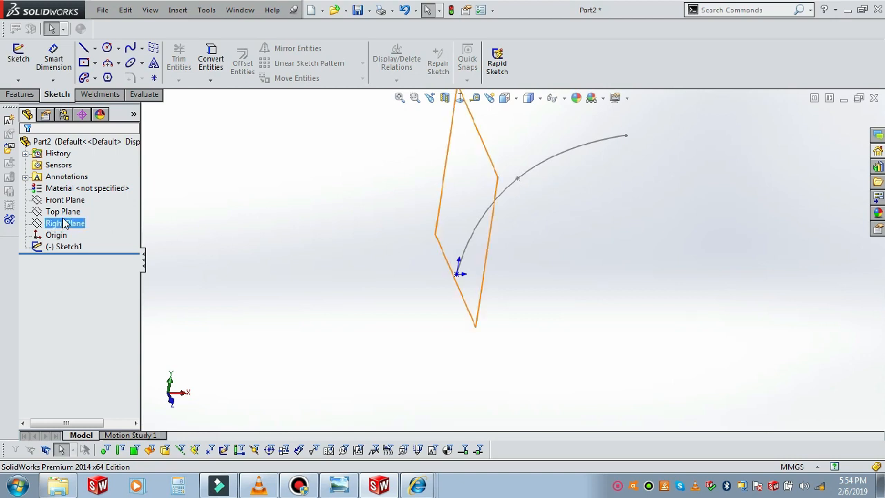
pyautogui.click(63, 212)
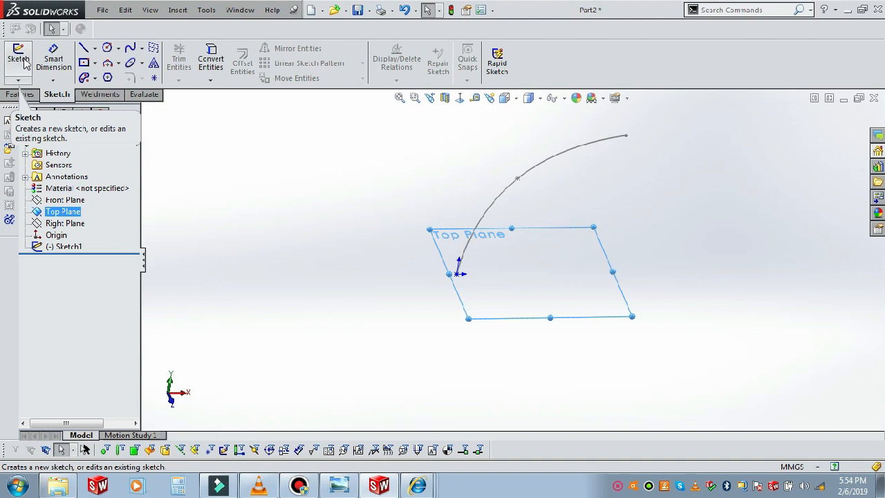
pyautogui.click(21, 59)
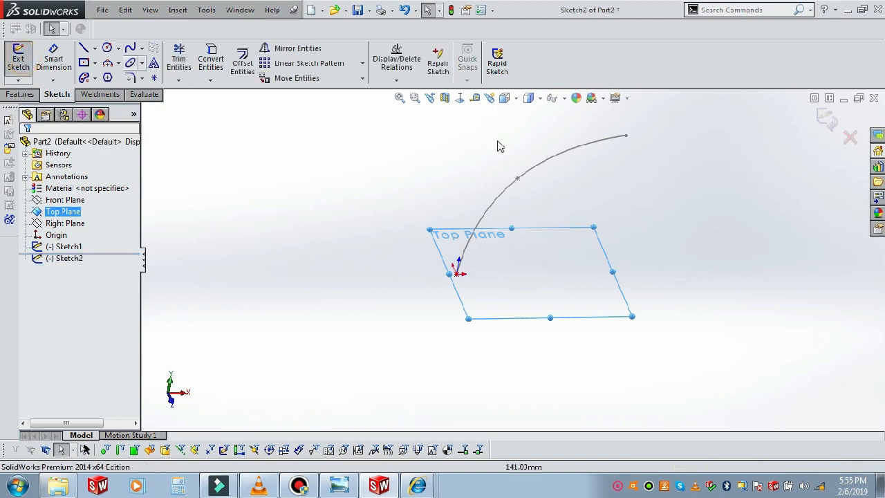
pyautogui.click(461, 99)
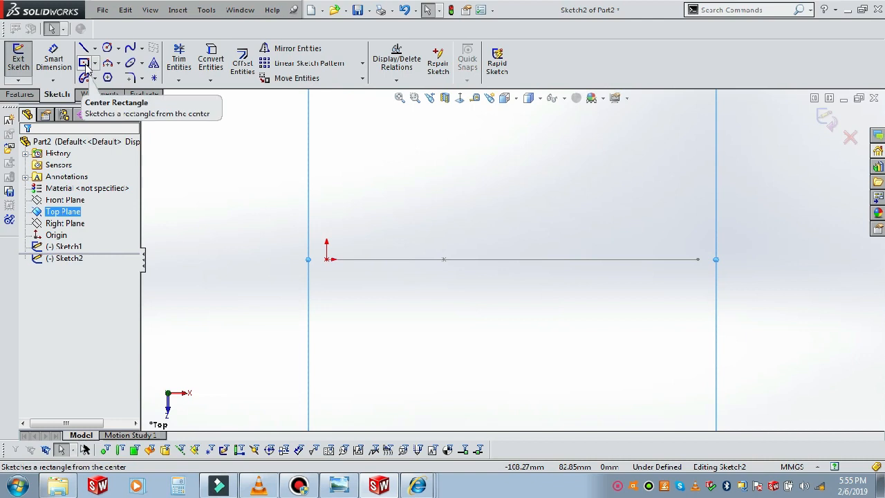
pyautogui.click(85, 64)
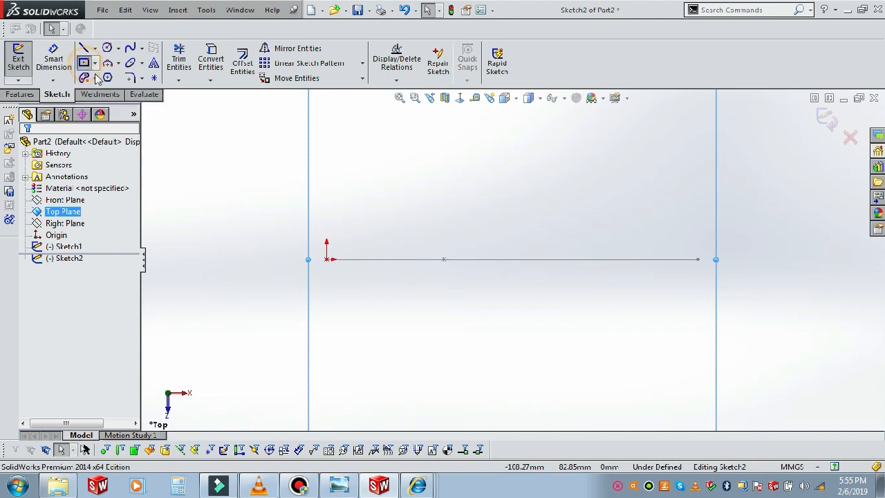
pyautogui.click(327, 260)
pyautogui.scroll(3, 401, 290)
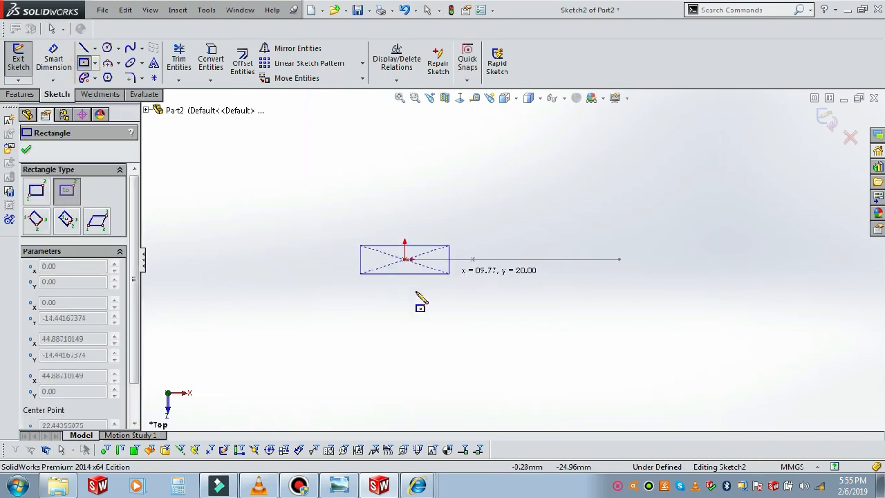
pyautogui.click(444, 319)
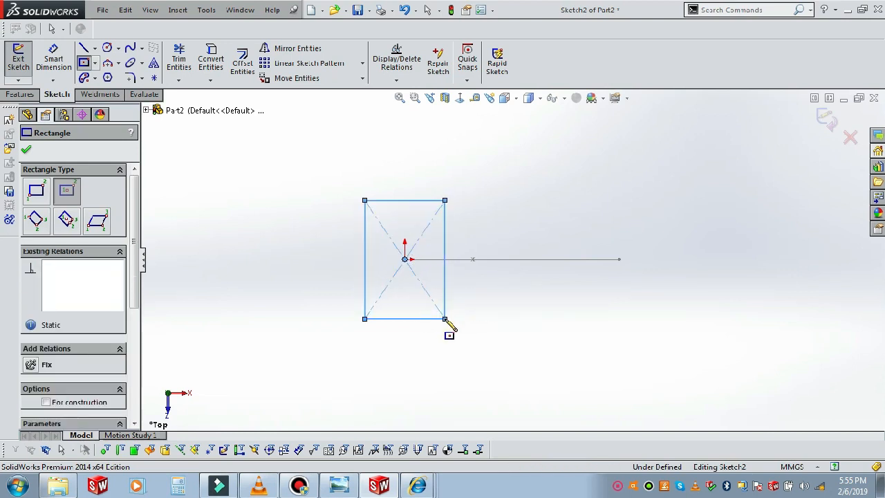
# - Exit the rectangle sketch and create a reference plane perpendicular to the spline through its upper endpoint
pyautogui.click(826, 118)
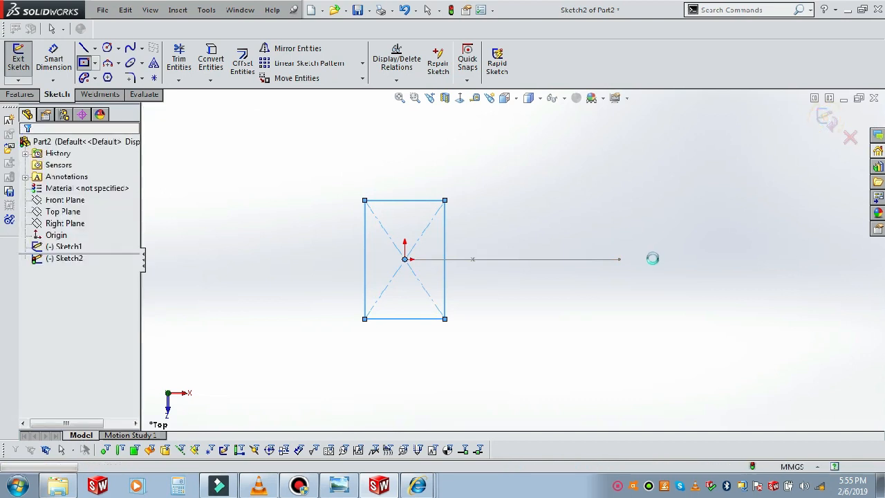
pyautogui.moveTo(624, 283)
pyautogui.mouseDown(button='middle')
pyautogui.moveTo(604, 291)
pyautogui.moveTo(607, 245)
pyautogui.moveTo(588, 173)
pyautogui.moveTo(551, 256)
pyautogui.moveTo(557, 267)
pyautogui.moveTo(555, 240)
pyautogui.mouseUp(button='middle')
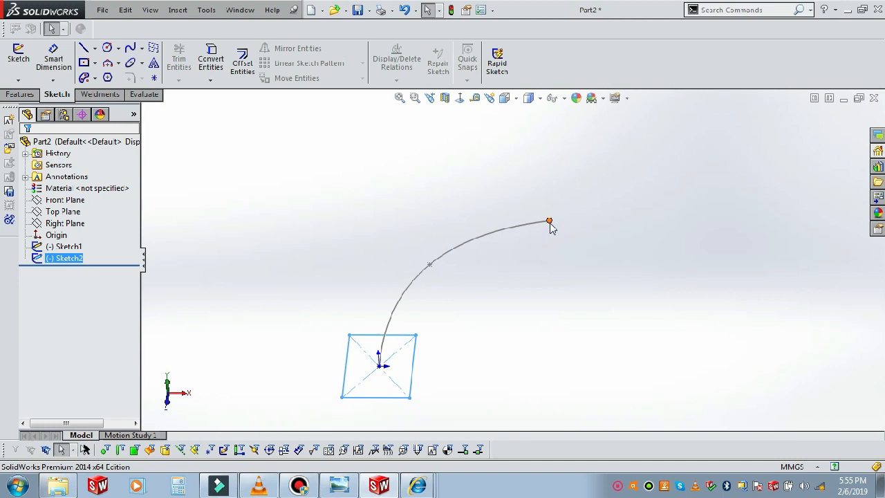
pyautogui.click(20, 94)
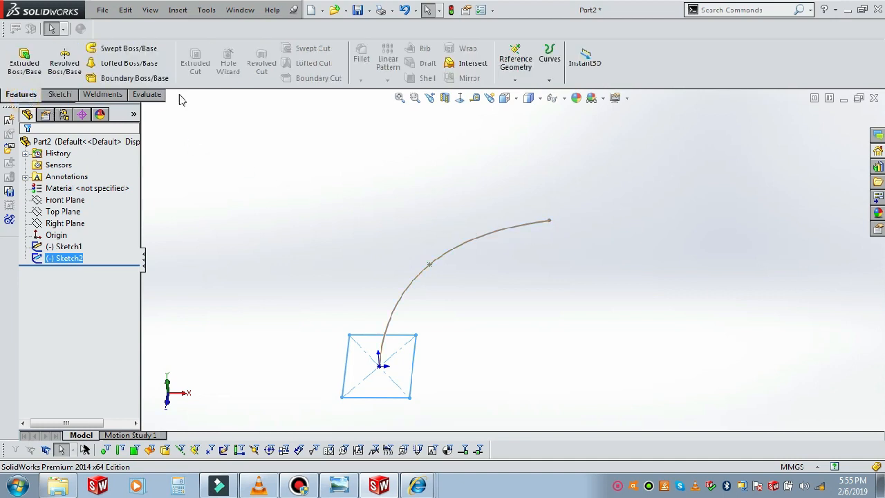
pyautogui.click(515, 80)
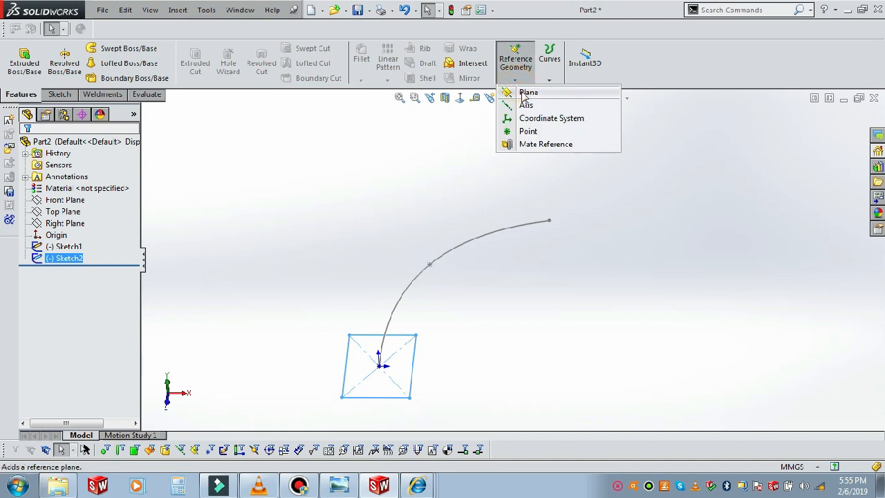
pyautogui.click(525, 94)
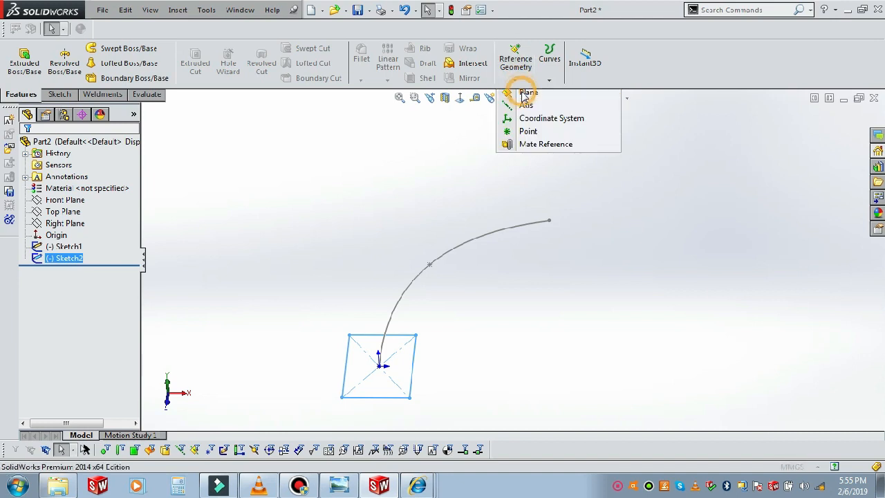
pyautogui.click(524, 228)
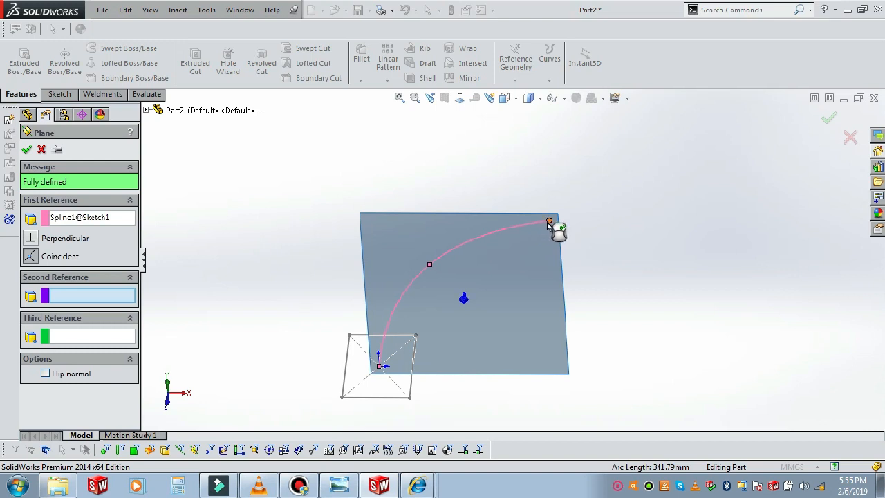
pyautogui.click(549, 223)
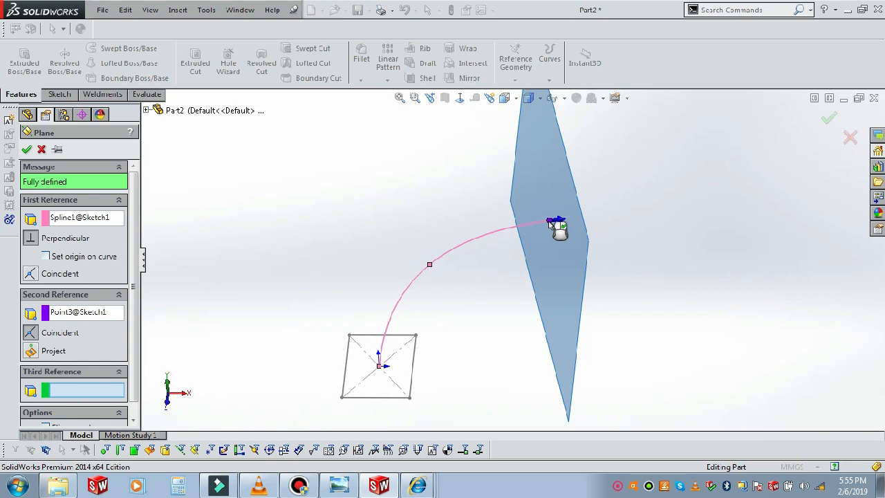
pyautogui.rightClick(551, 222)
pyautogui.moveTo(555, 223)
pyautogui.mouseDown(button='middle')
pyautogui.moveTo(587, 214)
pyautogui.moveTo(551, 247)
pyautogui.moveTo(520, 187)
pyautogui.moveTo(498, 239)
pyautogui.moveTo(549, 234)
pyautogui.mouseUp(button='middle')
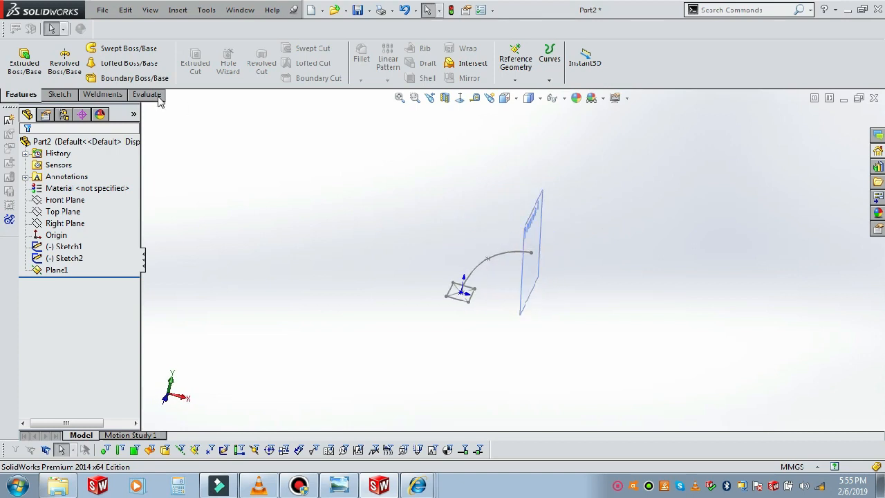
# - Sketch a center rectangle on the new plane, centered on the spline's endpoint, about 80 mm wide by 60 mm high, and exit the sketch
pyautogui.click(71, 94)
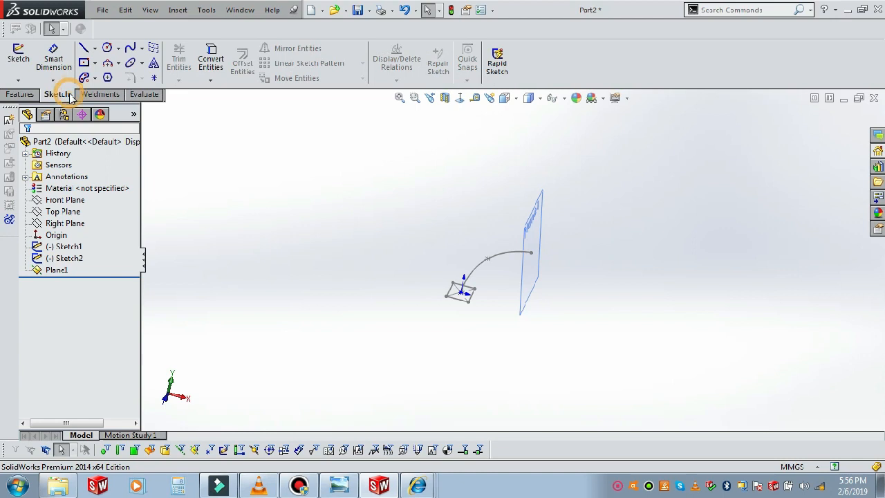
pyautogui.click(19, 57)
pyautogui.click(532, 231)
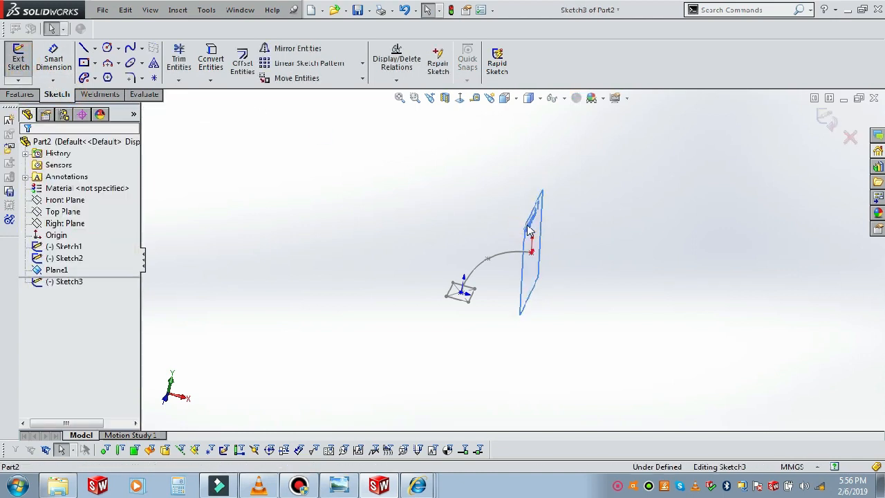
pyautogui.click(460, 98)
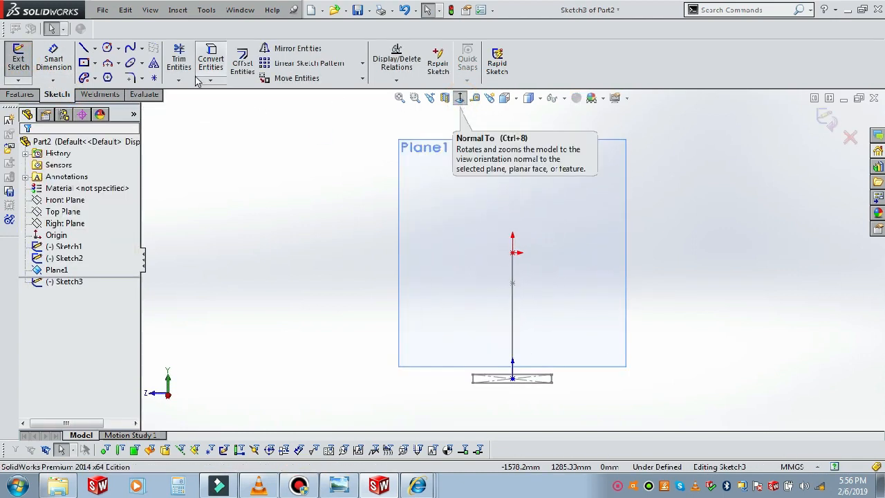
pyautogui.click(88, 65)
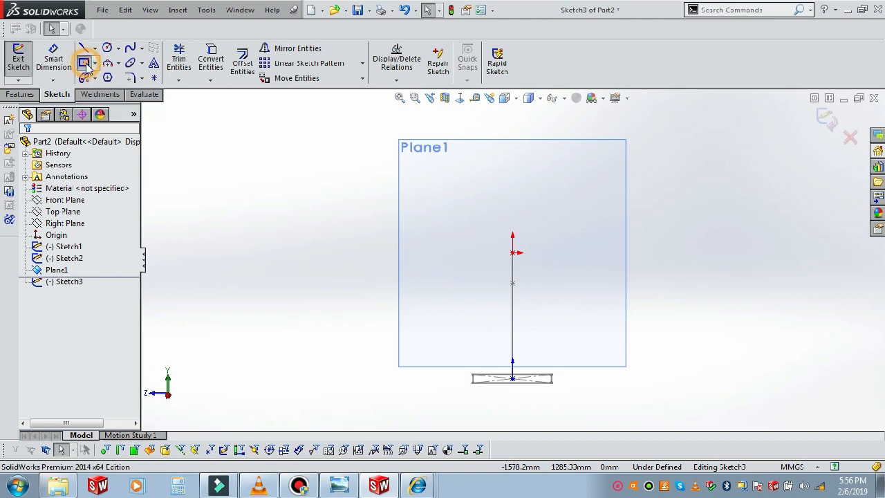
pyautogui.click(512, 252)
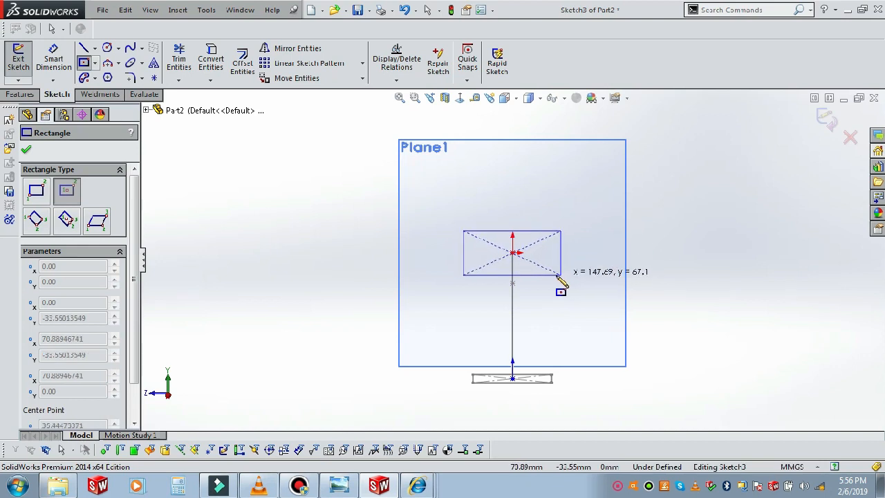
pyautogui.click(540, 273)
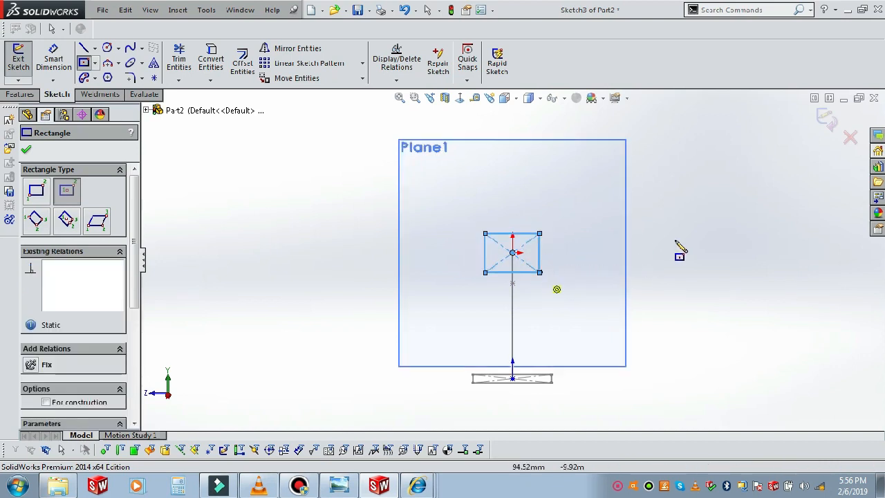
pyautogui.click(829, 119)
pyautogui.moveTo(685, 200)
pyautogui.mouseDown(button='middle')
pyautogui.moveTo(585, 257)
pyautogui.moveTo(641, 265)
pyautogui.moveTo(639, 310)
pyautogui.moveTo(569, 292)
pyautogui.moveTo(581, 336)
pyautogui.moveTo(551, 307)
pyautogui.mouseUp(button='middle')
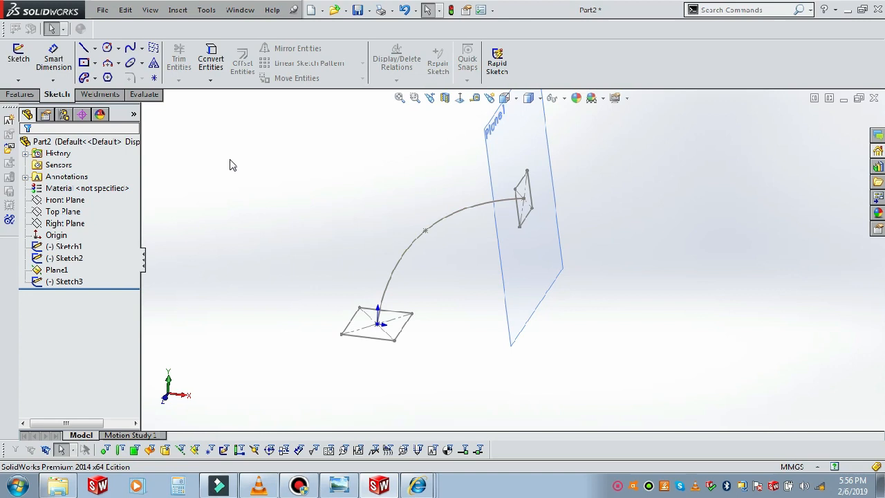
# - Start a Lofted Boss/Base with the base rectangle and the rectangle at the spline's upper end as profiles
pyautogui.click(20, 95)
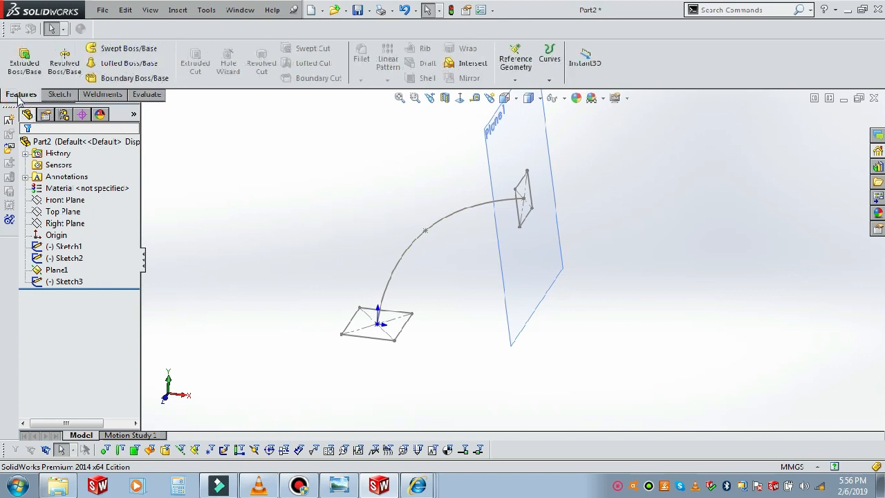
pyautogui.click(129, 64)
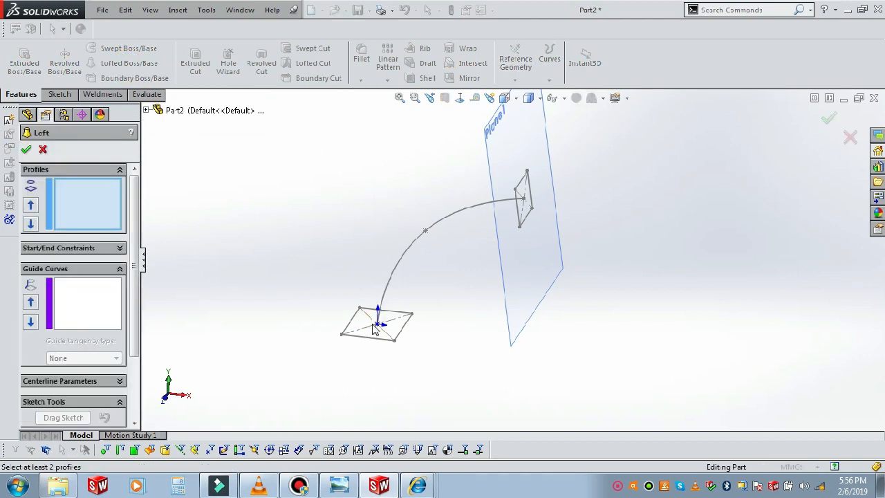
pyautogui.moveTo(356, 340); pyautogui.dragTo(360, 347, button='middle')
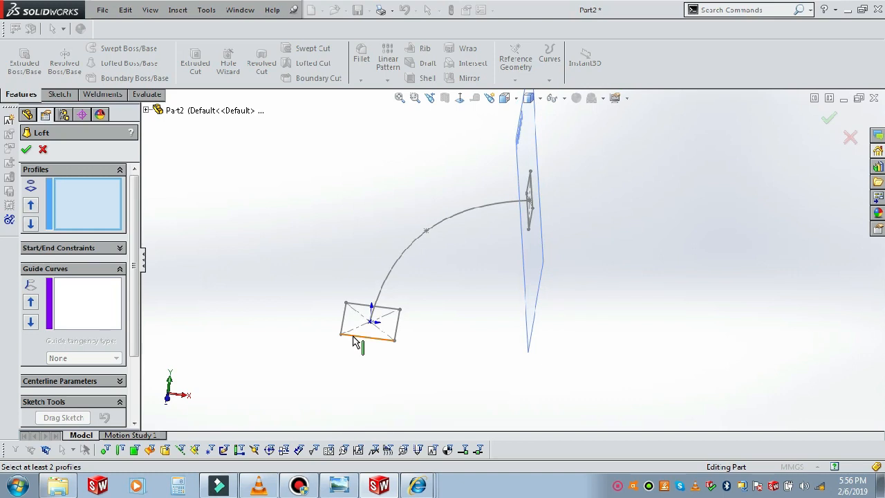
pyautogui.click(353, 340)
pyautogui.moveTo(357, 345)
pyautogui.mouseDown(button='middle')
pyautogui.moveTo(474, 269)
pyautogui.moveTo(521, 255)
pyautogui.mouseUp(button='middle')
pyautogui.click(537, 216)
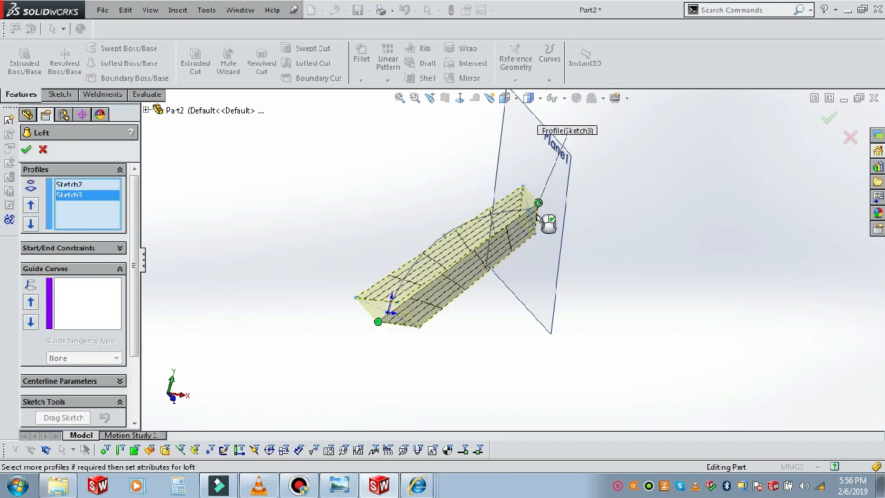
pyautogui.scroll(2, 525, 244)
pyautogui.moveTo(519, 255); pyautogui.dragTo(516, 254, button='middle')
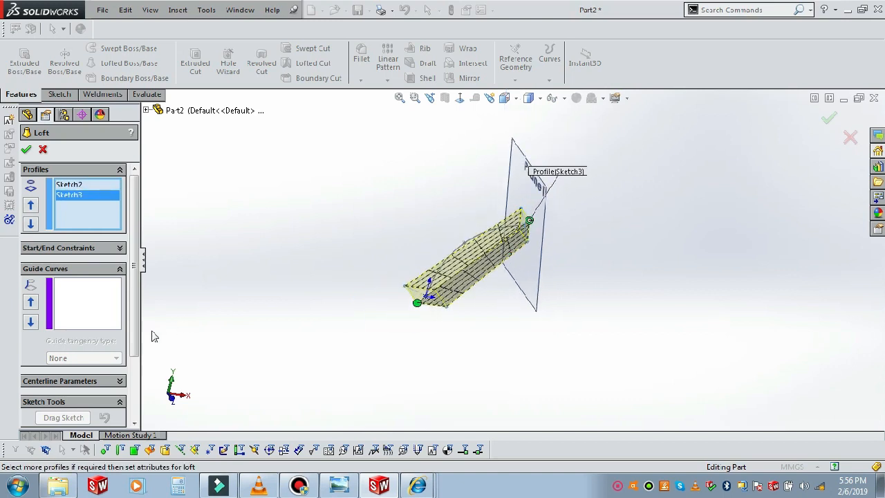
# - Set the spline sketch as the loft's centerline under Centerline Parameters and create the loft
pyautogui.moveTo(130, 337); pyautogui.dragTo(132, 373)
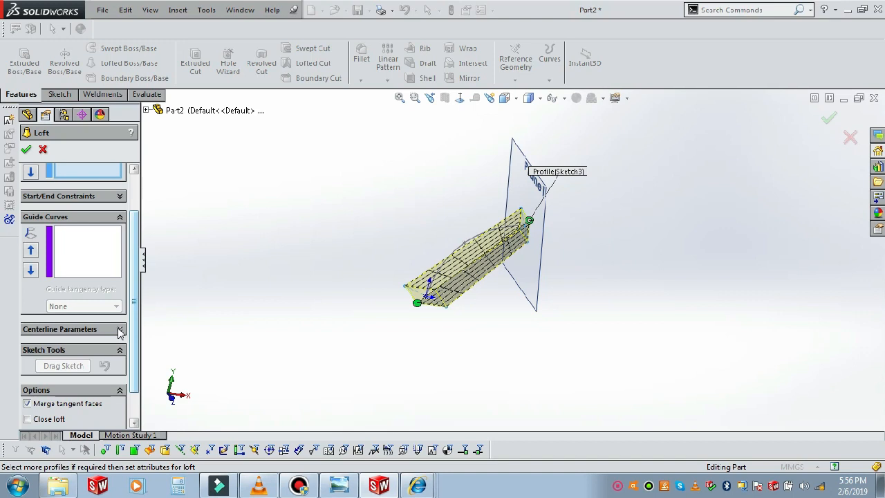
pyautogui.click(119, 330)
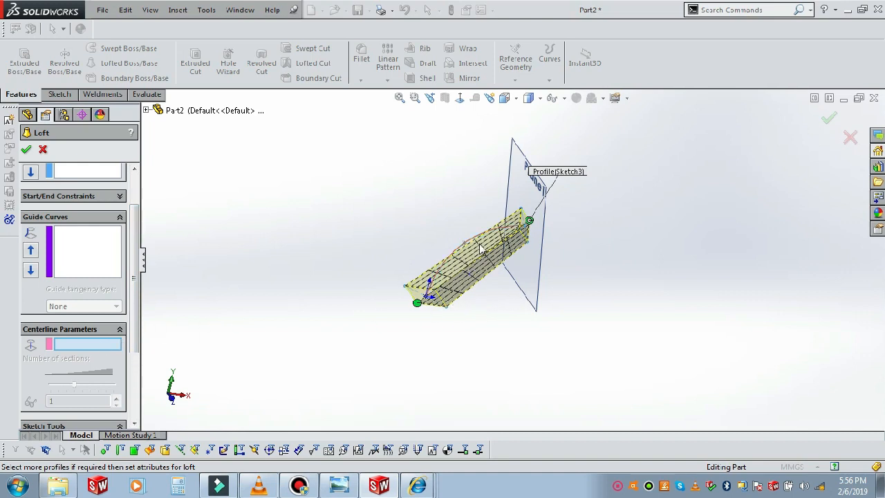
pyautogui.scroll(-2, 480, 248)
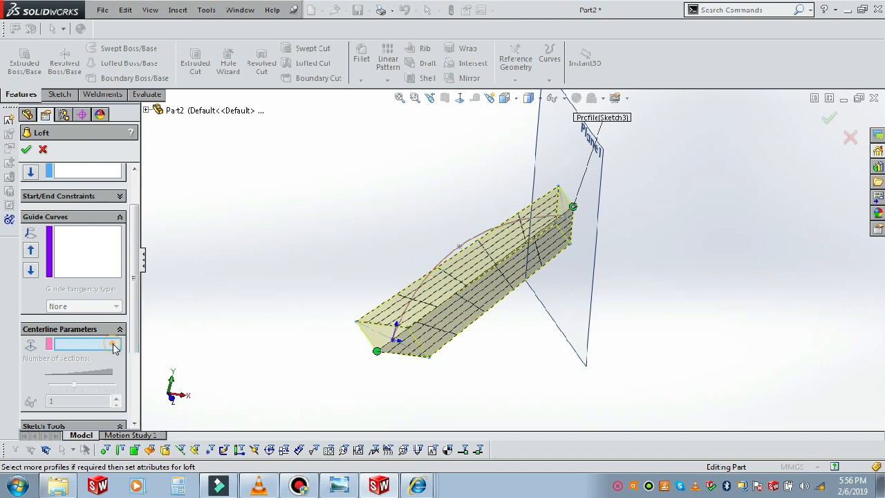
pyautogui.click(453, 251)
pyautogui.scroll(2, 513, 260)
pyautogui.moveTo(514, 260); pyautogui.dragTo(495, 250, button='middle')
pyautogui.scroll(-2, 433, 283)
pyautogui.scroll(-1, 474, 297)
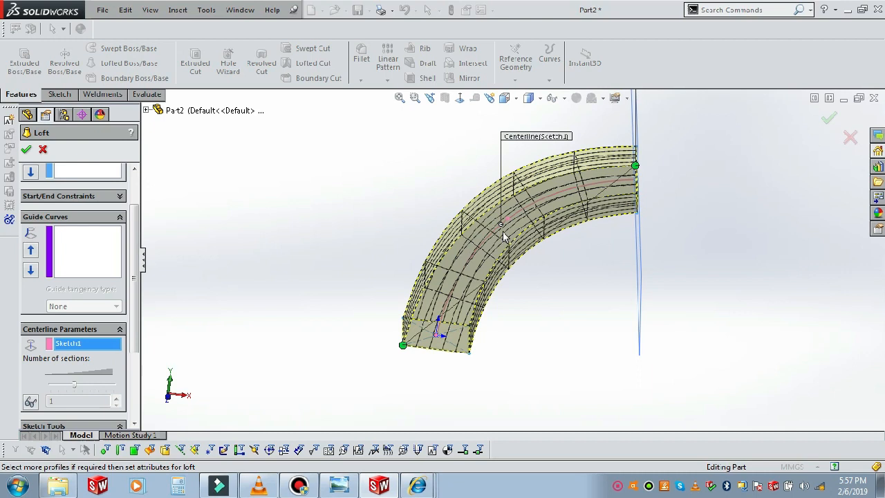
pyautogui.click(29, 150)
pyautogui.moveTo(442, 210); pyautogui.dragTo(561, 191, button='middle')
pyautogui.scroll(-3, 577, 213)
pyautogui.press('Escape')
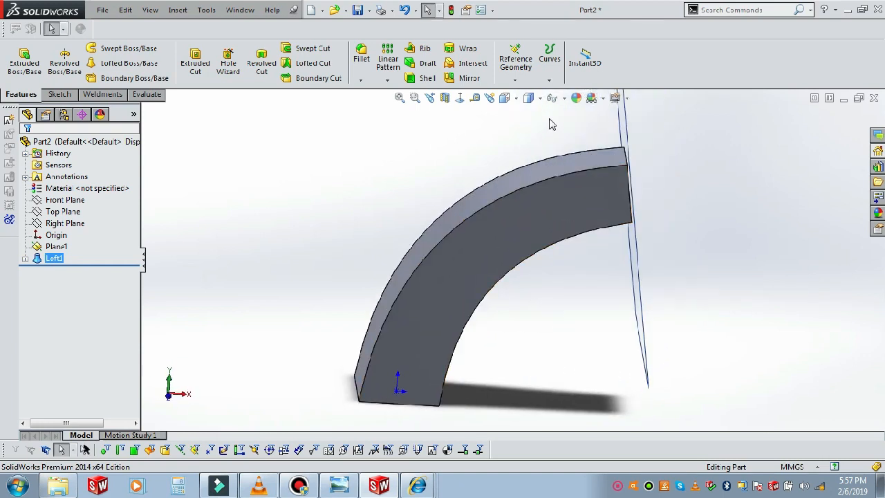
# - Hide the reference plane at the loft's upper end and inspect the curved solid
pyautogui.click(55, 250)
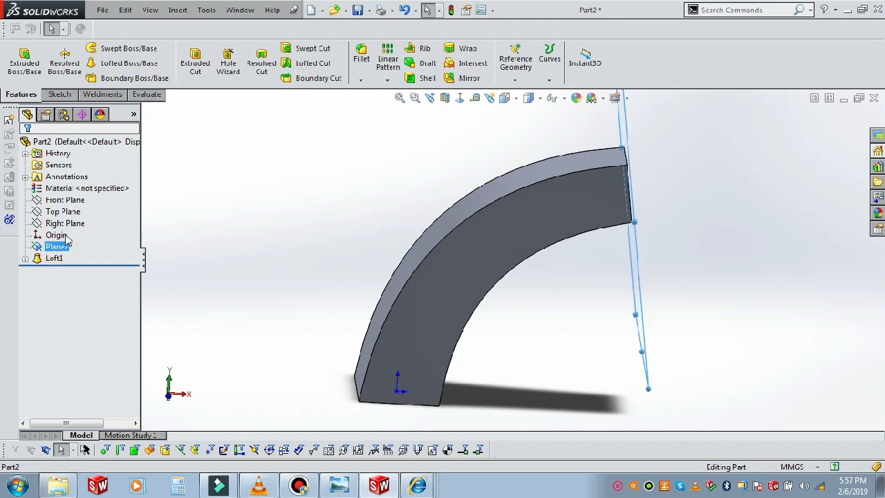
pyautogui.click(76, 230)
pyautogui.moveTo(415, 228)
pyautogui.mouseDown(button='middle')
pyautogui.moveTo(424, 228)
pyautogui.moveTo(416, 223)
pyautogui.mouseUp(button='middle')
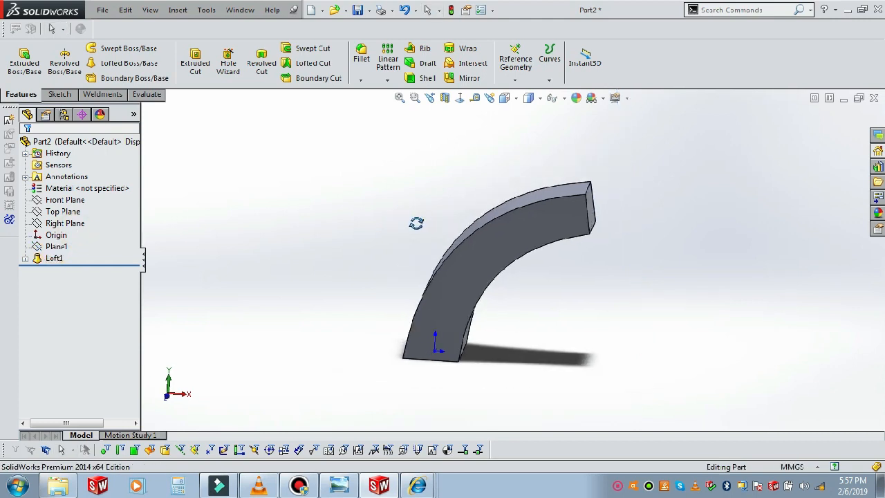
pyautogui.moveTo(468, 241); pyautogui.dragTo(559, 309, button='middle')
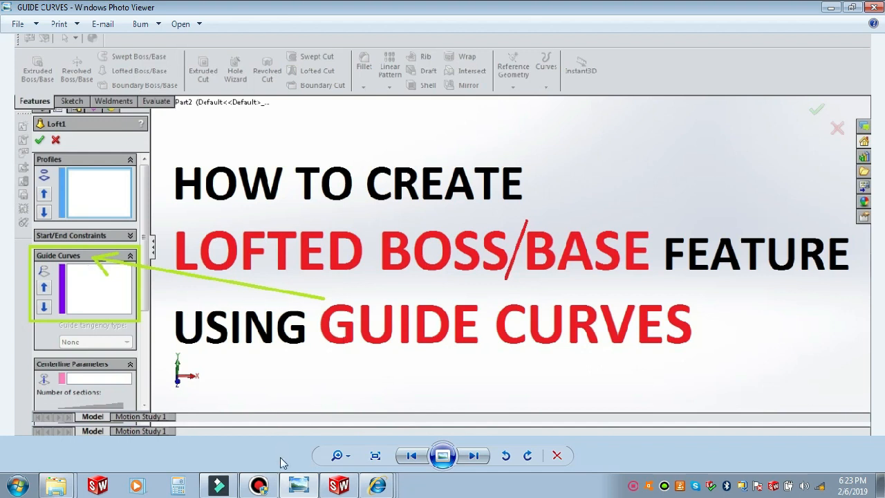
# - Switch to SolidWorks and open a sketch on the Top Plane of the empty part
pyautogui.click(339, 485)
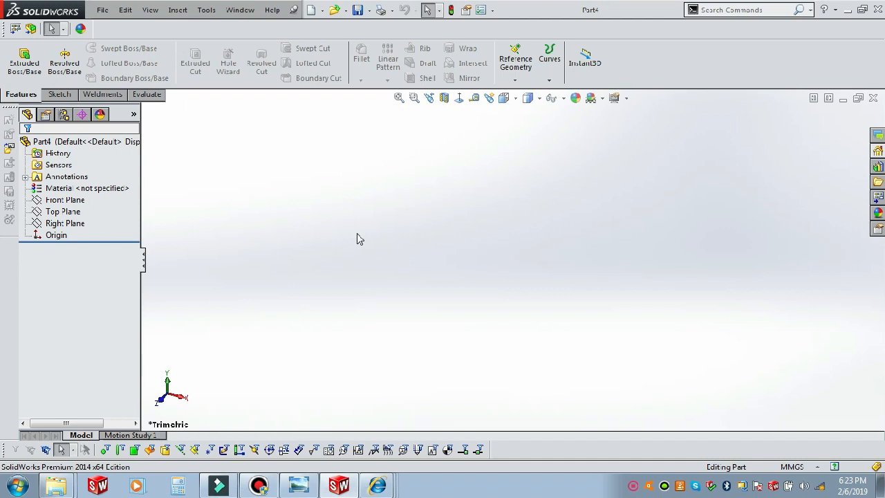
pyautogui.click(72, 212)
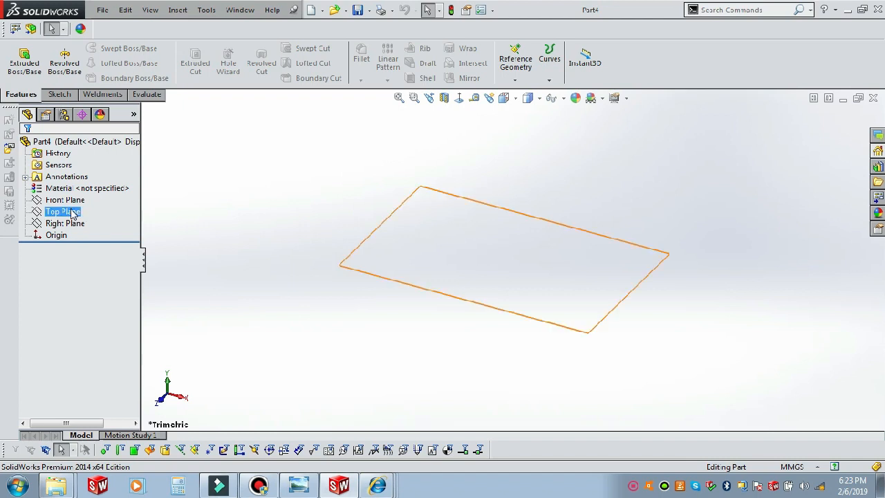
pyautogui.click(60, 95)
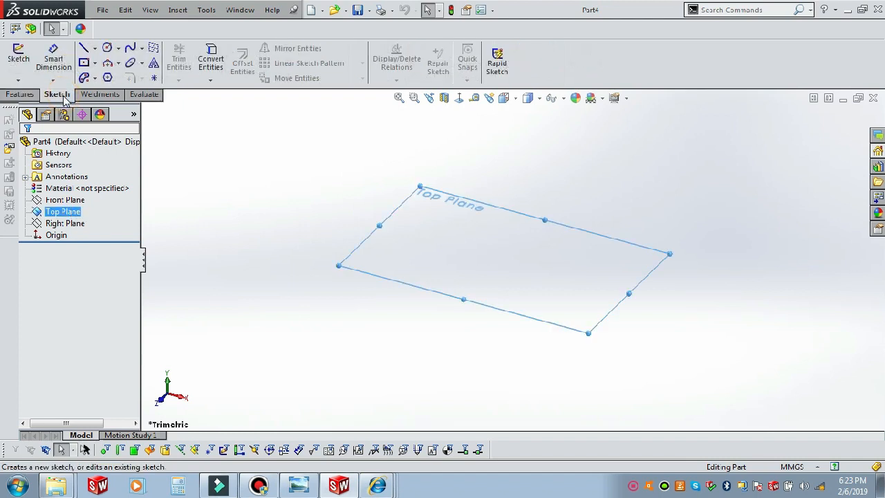
pyautogui.click(21, 55)
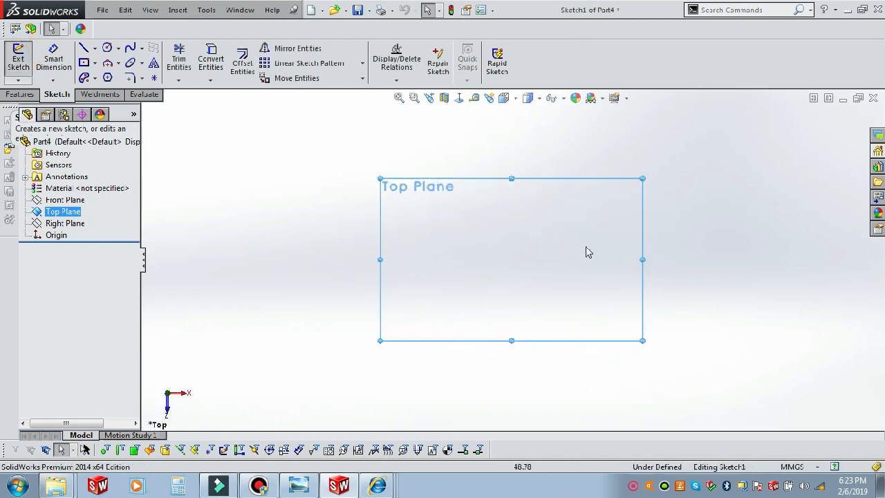
# - Sketch a circle centered on the origin with a radius of about 71 mm
pyautogui.click(107, 47)
pyautogui.click(512, 258)
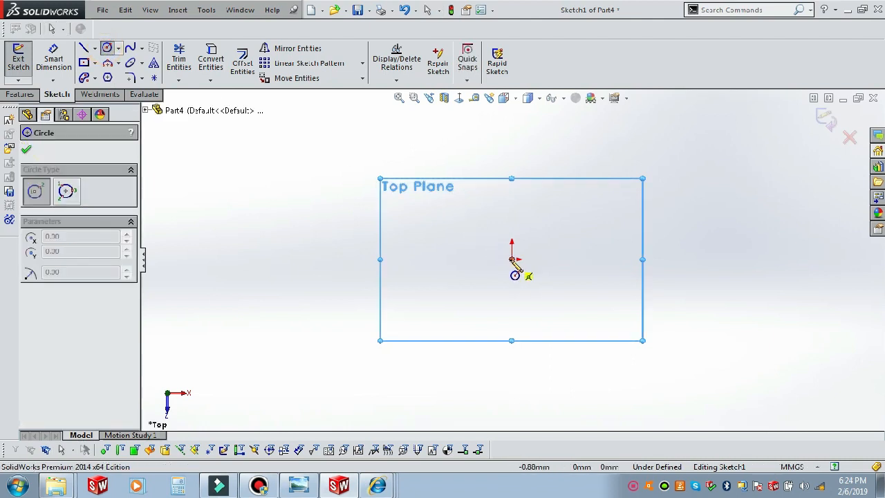
pyautogui.click(606, 216)
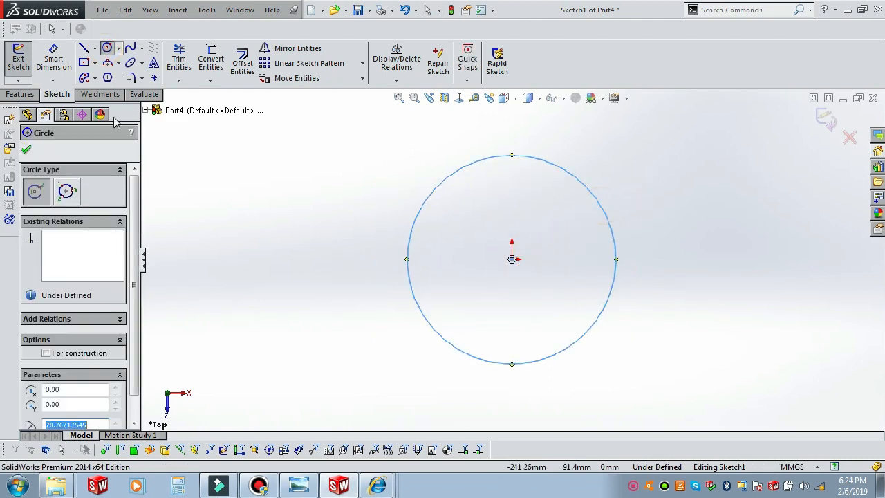
# - Dimension the circle's diameter as 100 mm and close the sketch
pyautogui.click(53, 59)
pyautogui.click(567, 175)
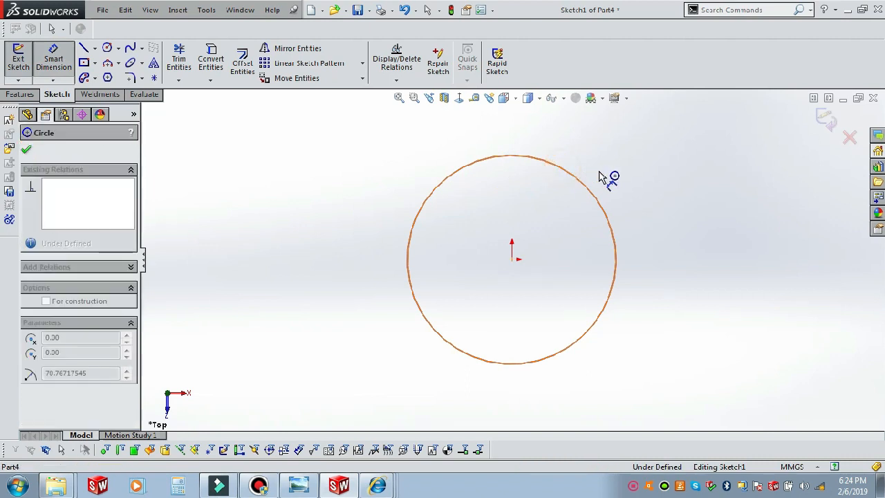
pyautogui.click(606, 178)
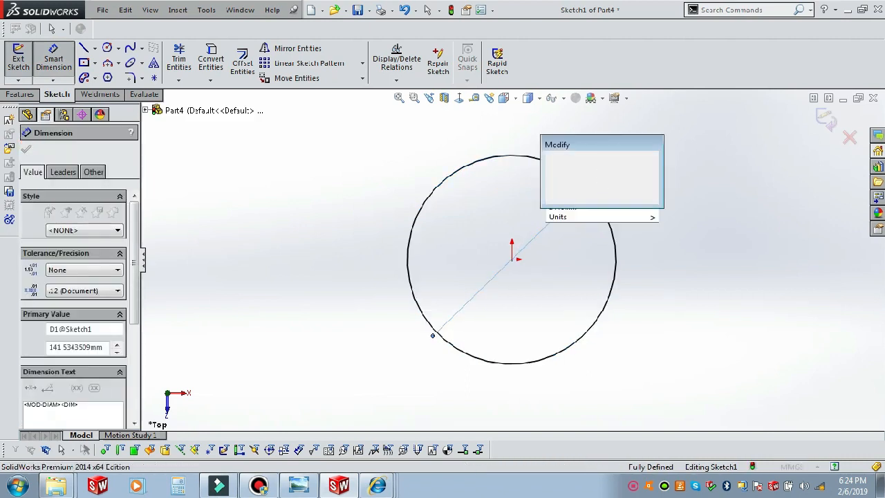
pyautogui.write('100')
pyautogui.click(553, 162)
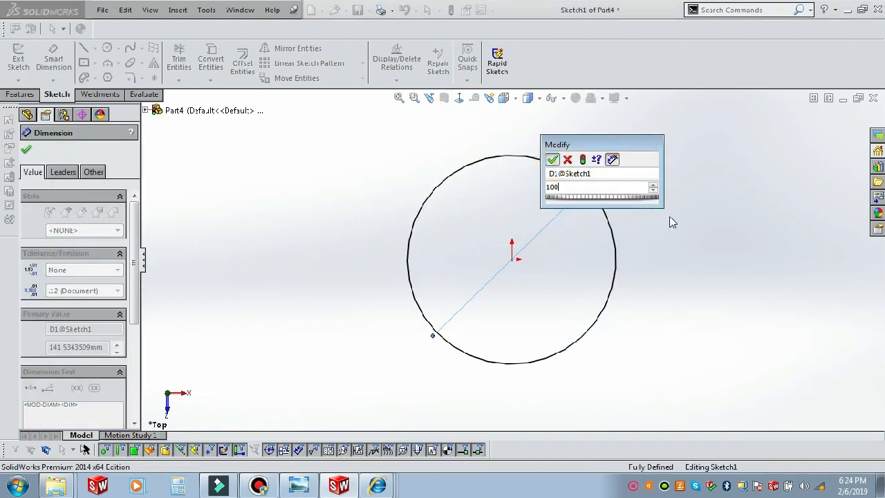
pyautogui.click(824, 119)
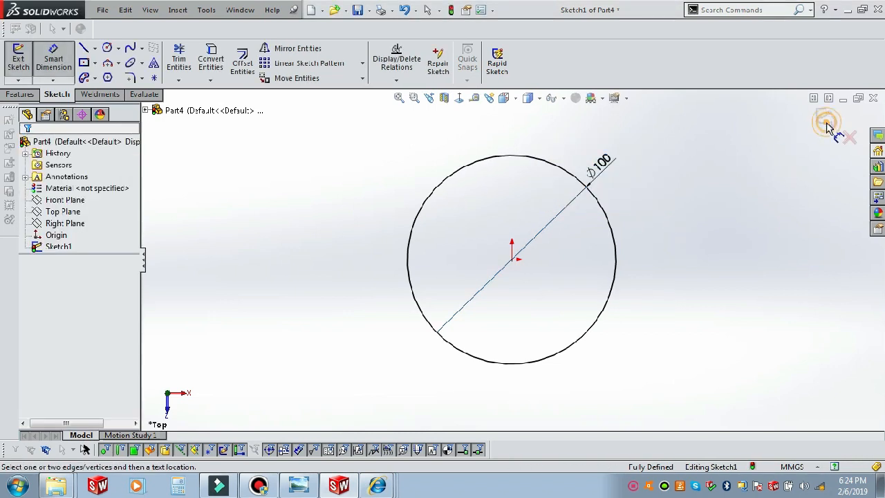
# - Create a reference plane offset 100 mm above the Top Plane
pyautogui.scroll(2, 630, 280)
pyautogui.click(626, 296)
pyautogui.scroll(1, 541, 293)
pyautogui.moveTo(541, 293); pyautogui.dragTo(541, 172, button='middle')
pyautogui.scroll(-1, 531, 220)
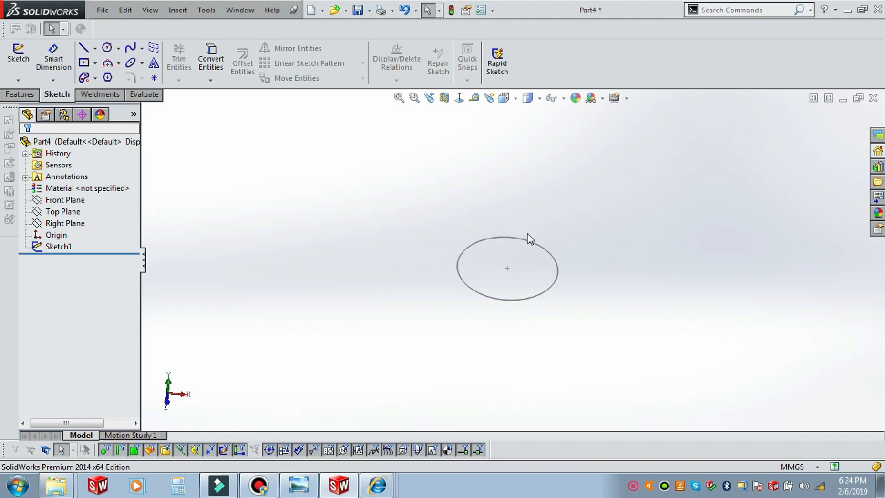
pyautogui.scroll(-1, 528, 219)
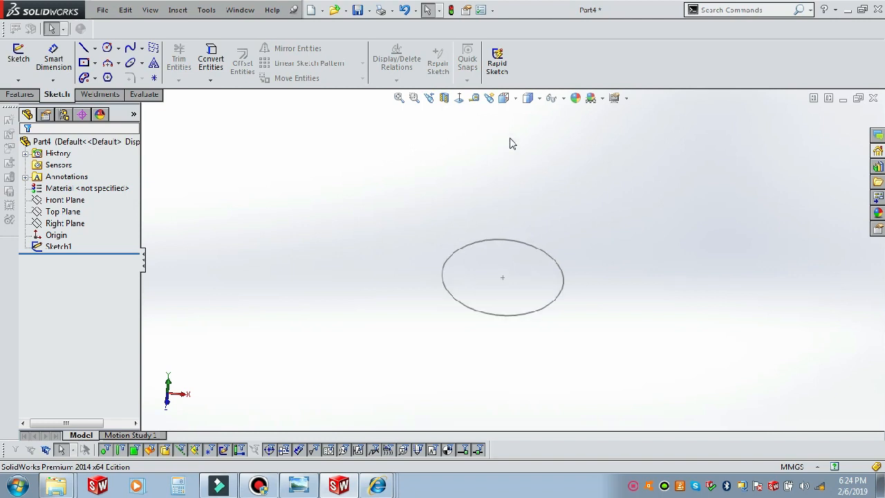
pyautogui.click(47, 212)
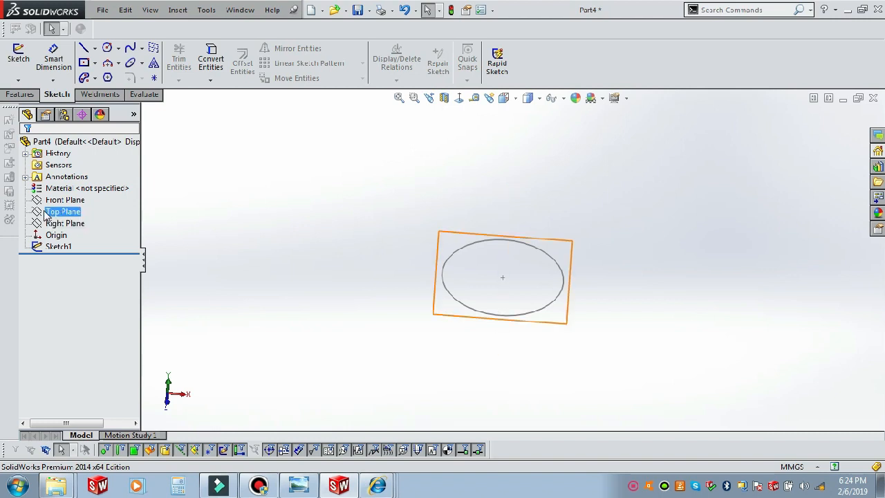
pyautogui.click(21, 94)
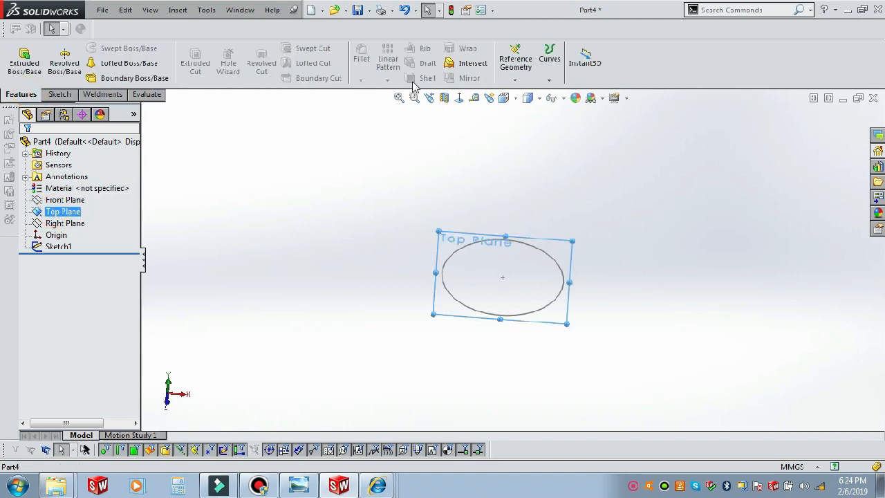
pyautogui.click(514, 81)
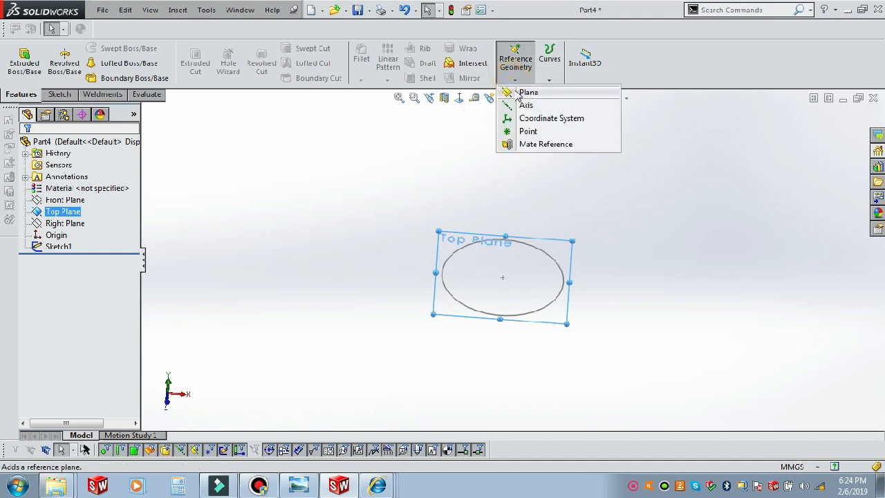
pyautogui.click(527, 92)
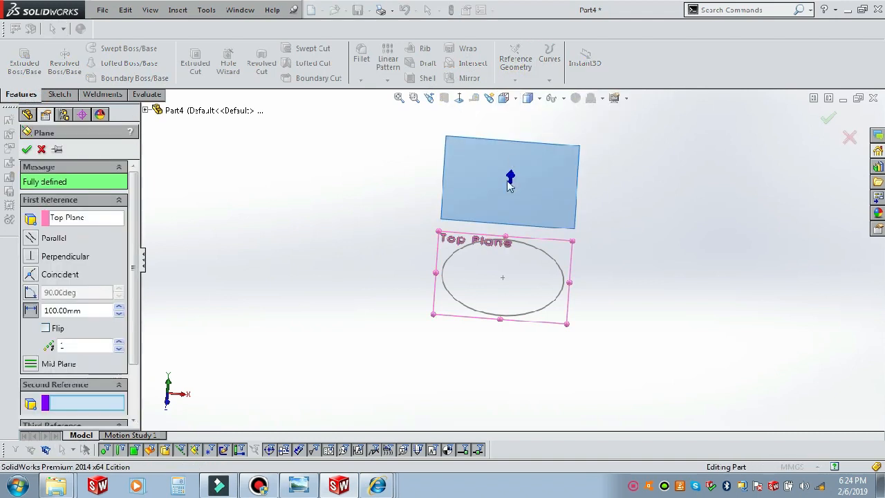
pyautogui.moveTo(513, 238); pyautogui.dragTo(510, 161, button='middle')
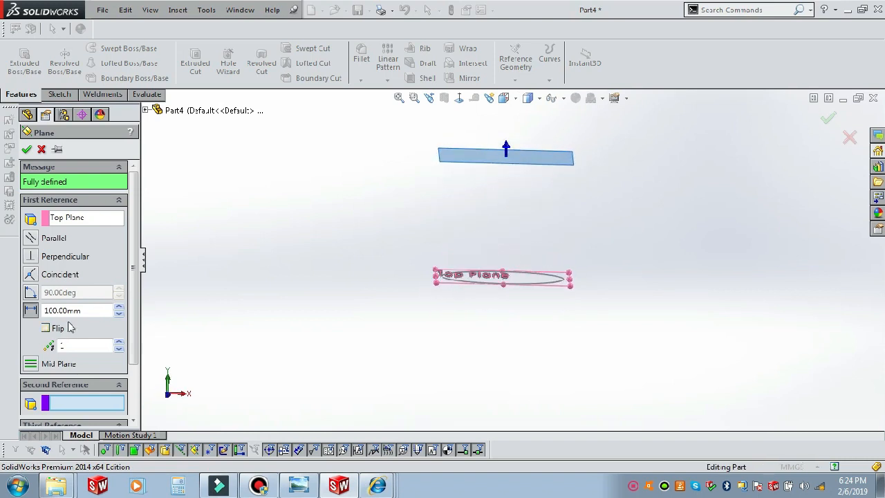
pyautogui.click(29, 151)
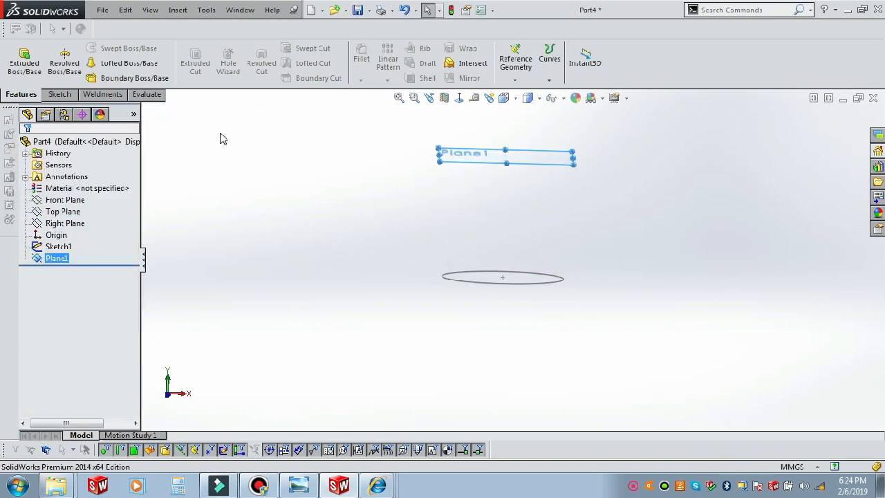
# - Open a sketch on the new offset plane and view it face-on
pyautogui.click(61, 94)
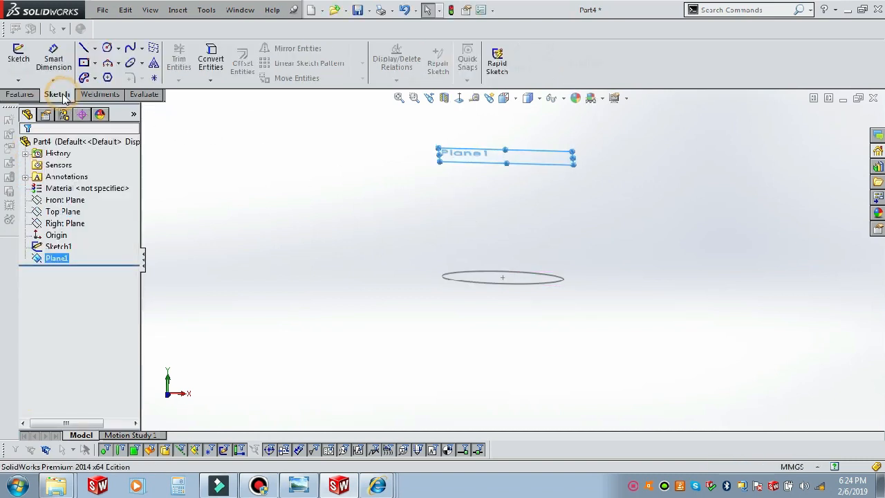
pyautogui.click(21, 55)
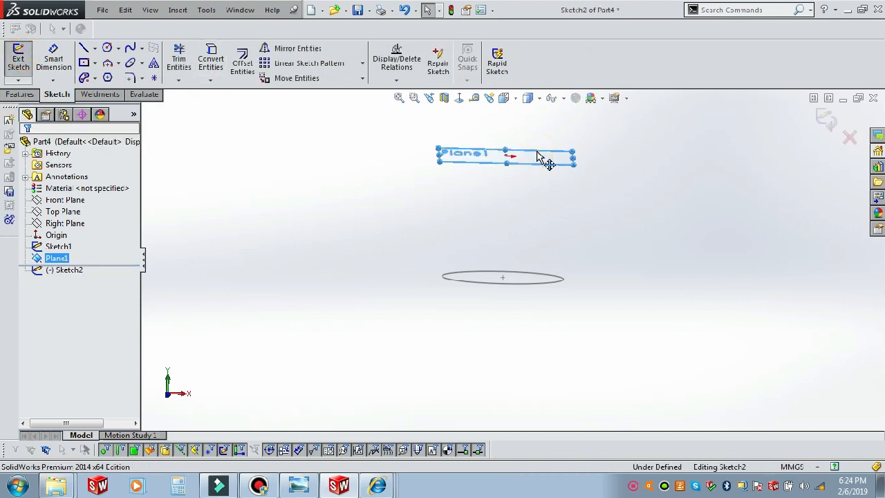
pyautogui.click(459, 99)
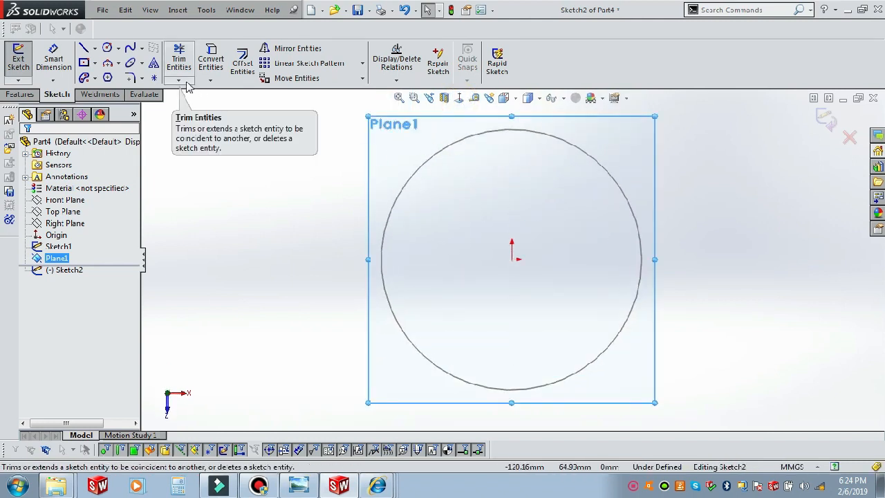
# - Sketch an ellipse centered on the origin with radii of about 32.6 mm and 25.4 mm, and close the sketch
pyautogui.click(130, 63)
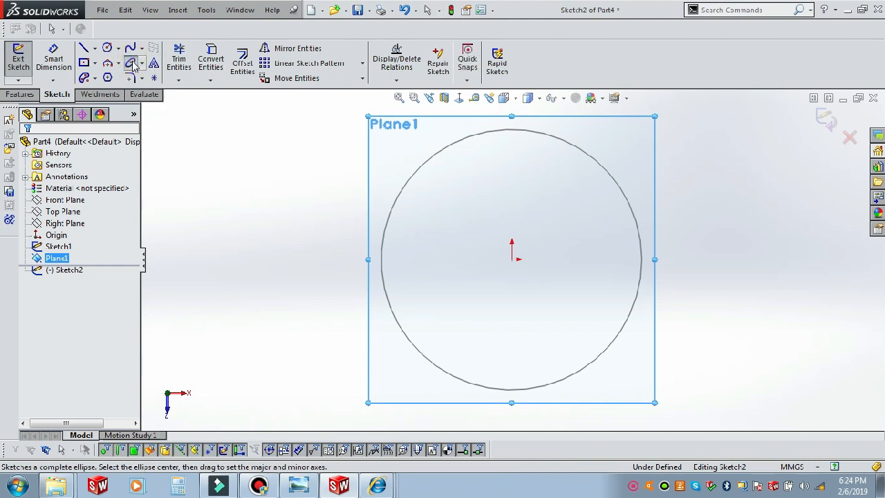
pyautogui.click(512, 260)
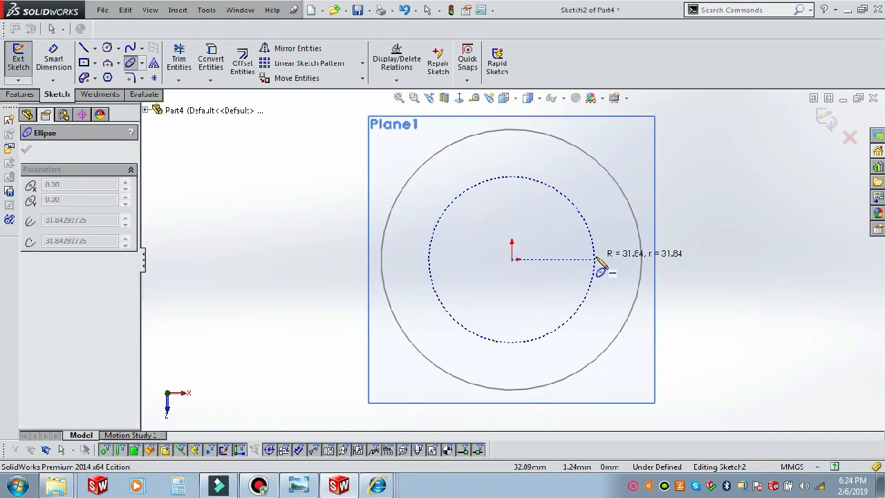
pyautogui.click(596, 260)
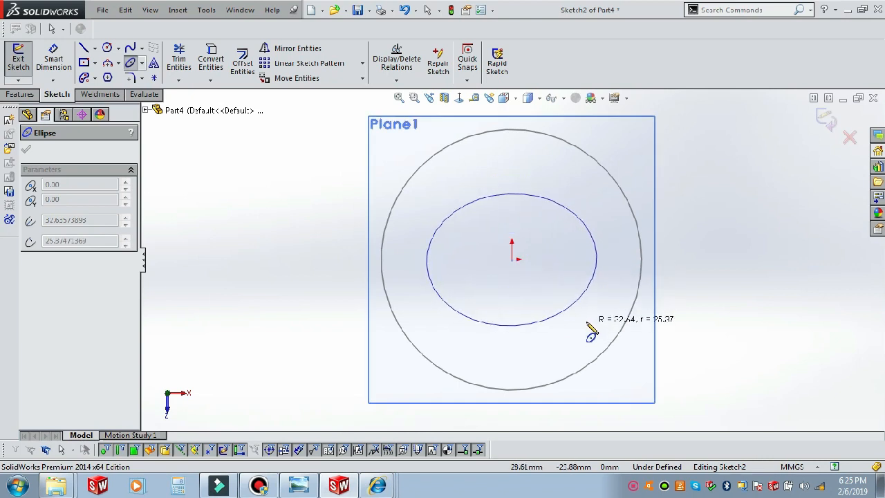
pyautogui.click(588, 324)
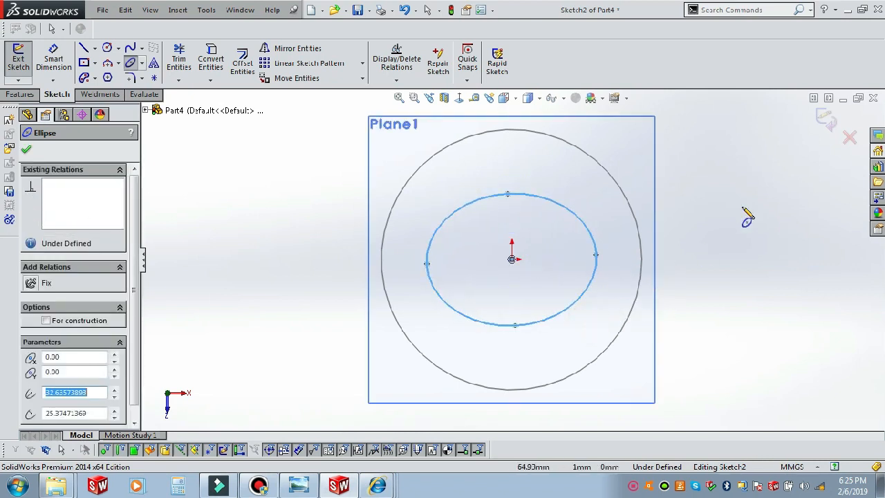
pyautogui.click(826, 124)
# - Open a sketch on the Front Plane and view it face-on
pyautogui.moveTo(615, 278); pyautogui.dragTo(539, 269, button='middle')
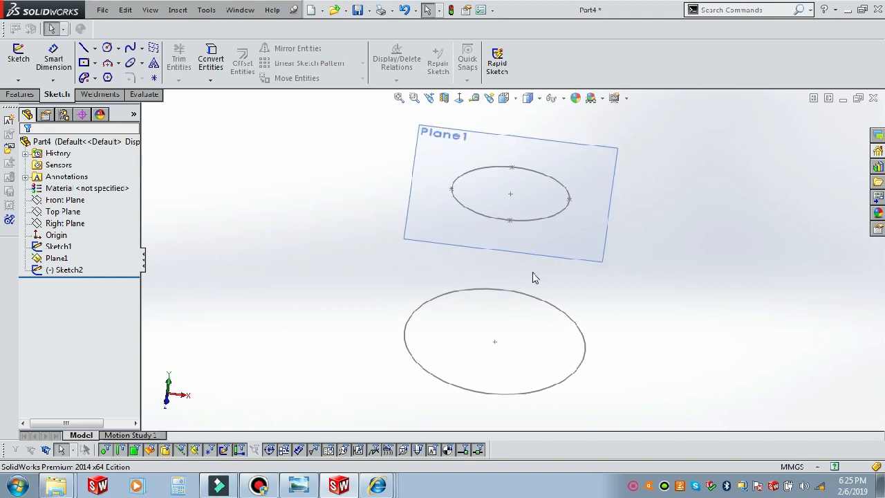
pyautogui.click(71, 201)
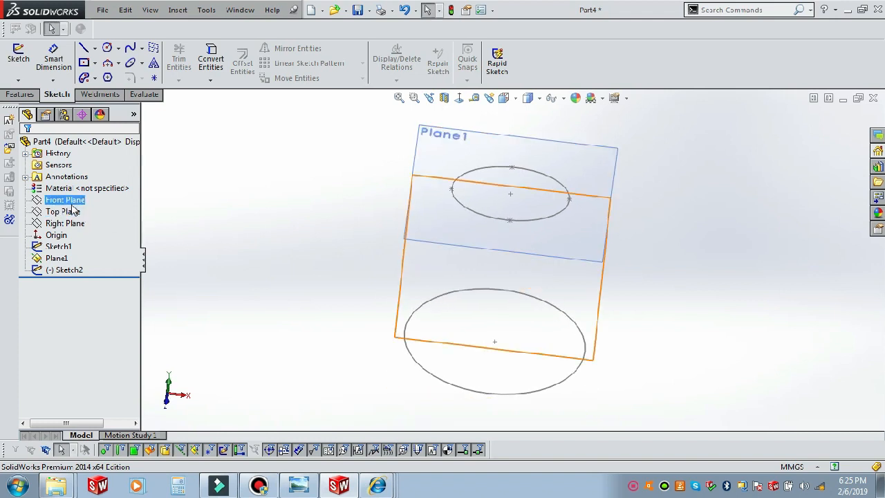
pyautogui.click(19, 57)
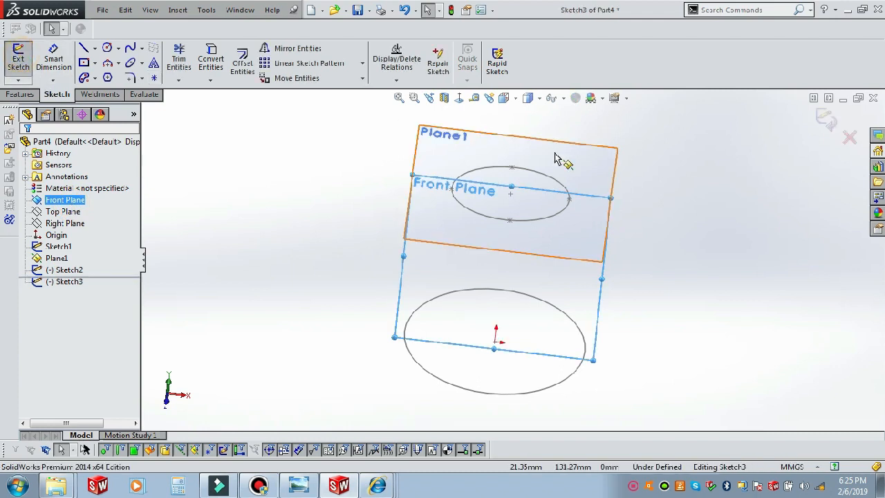
pyautogui.click(459, 97)
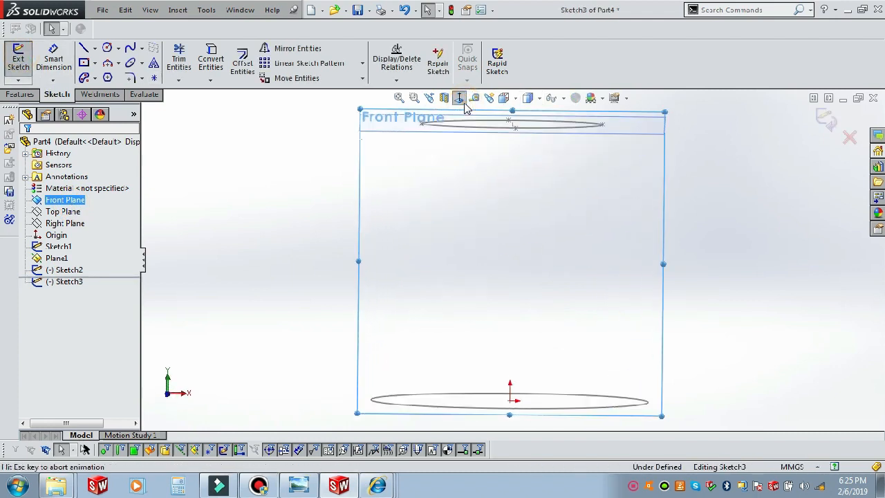
pyautogui.click(489, 184)
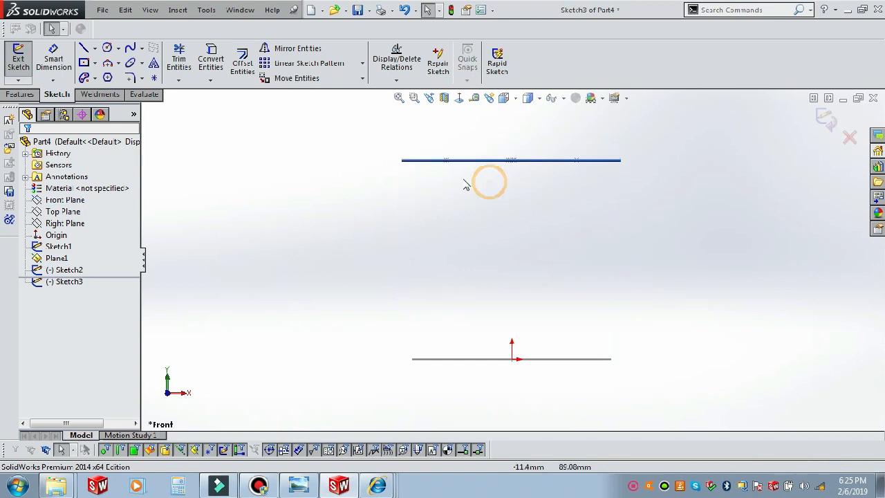
# - Sketch a curved five-point spline from the ellipse's left end down to the circle's left edge, and close the sketch
pyautogui.click(129, 49)
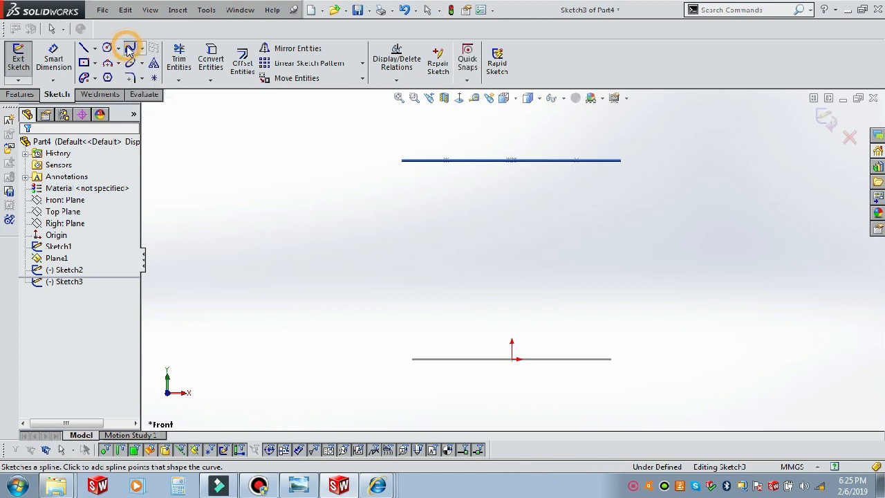
pyautogui.click(445, 161)
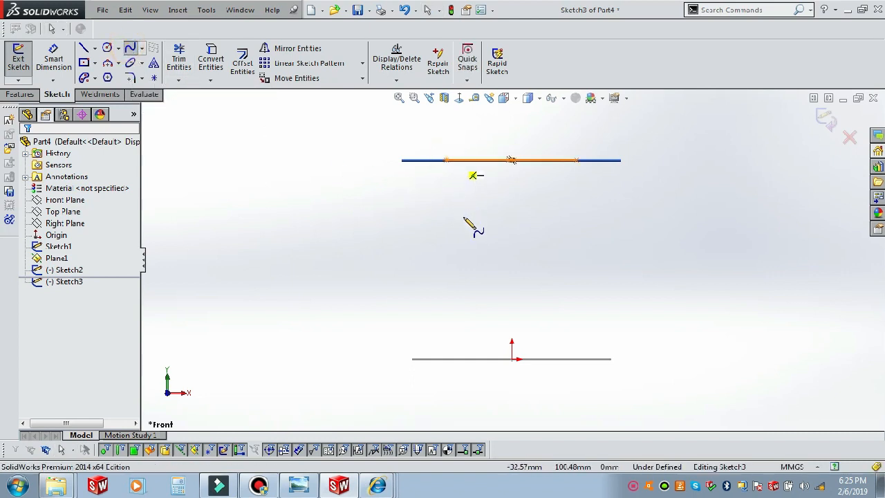
pyautogui.click(463, 217)
pyautogui.click(451, 275)
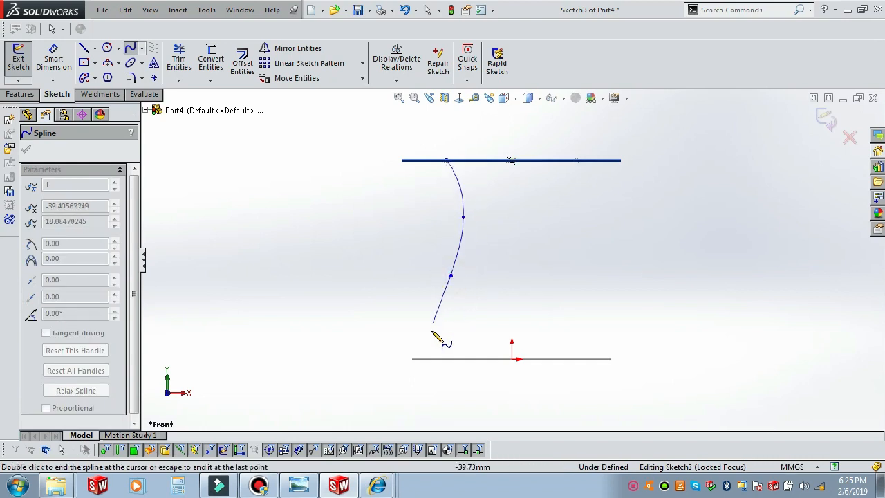
pyautogui.click(421, 345)
pyautogui.click(412, 359)
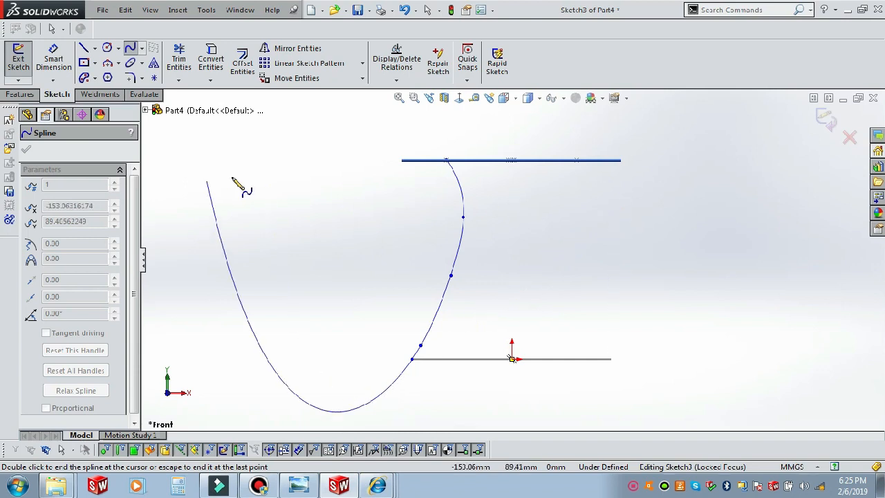
pyautogui.rightClick(562, 227)
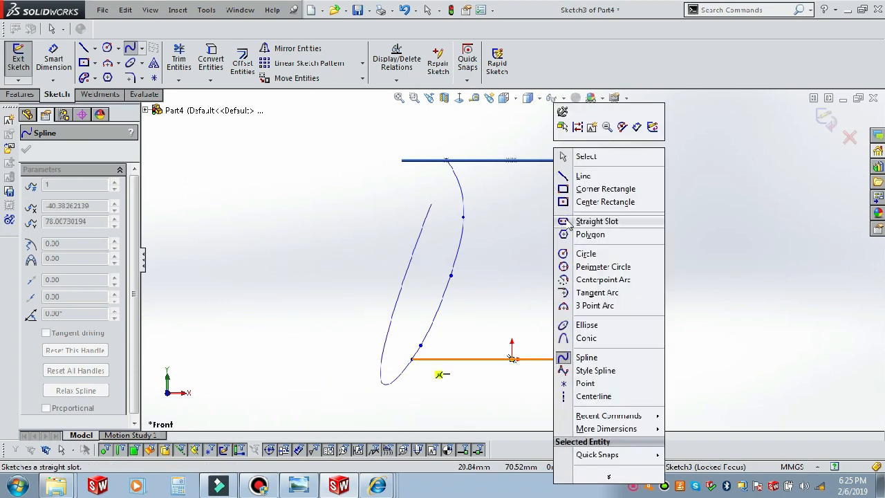
pyautogui.click(581, 154)
pyautogui.moveTo(537, 198); pyautogui.dragTo(538, 228, button='middle')
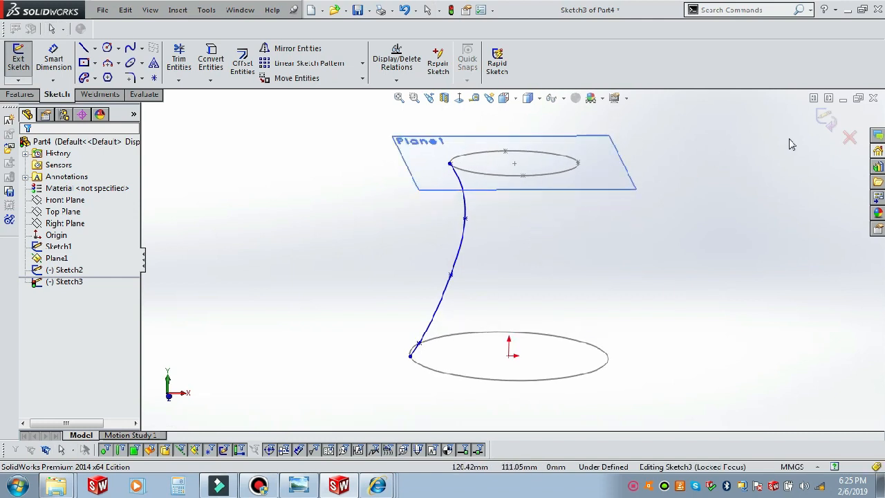
pyautogui.click(825, 119)
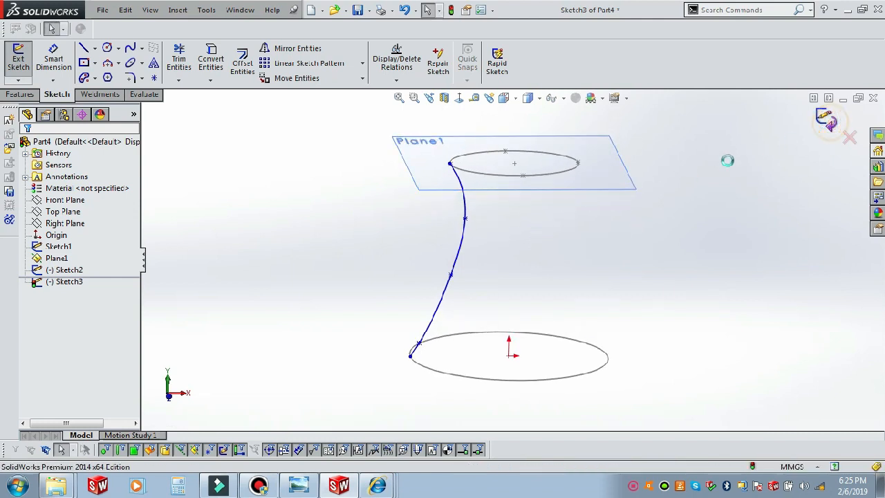
# - Open another new sketch on the Front Plane, facing the view with the finished spline
pyautogui.click(223, 179)
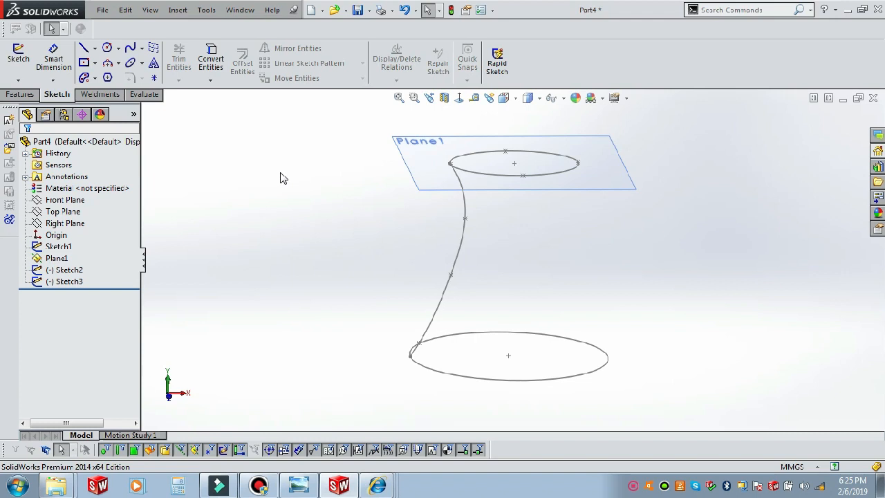
pyautogui.click(27, 55)
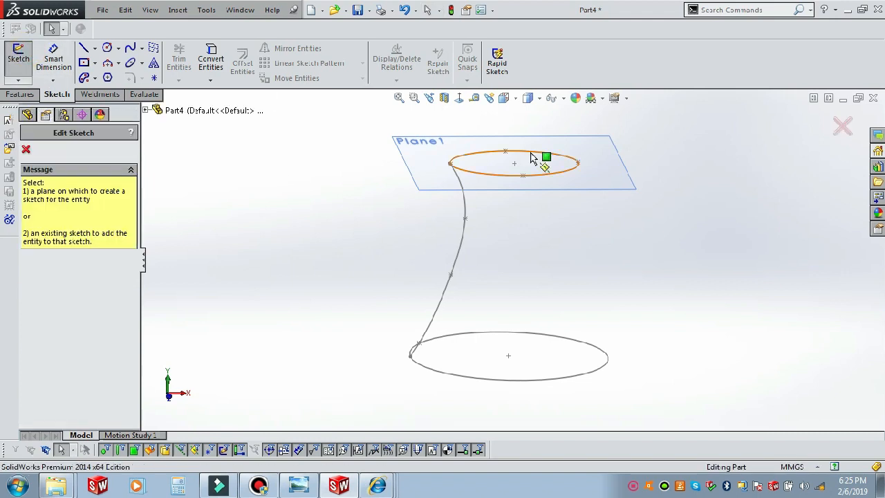
pyautogui.click(147, 111)
pyautogui.click(191, 171)
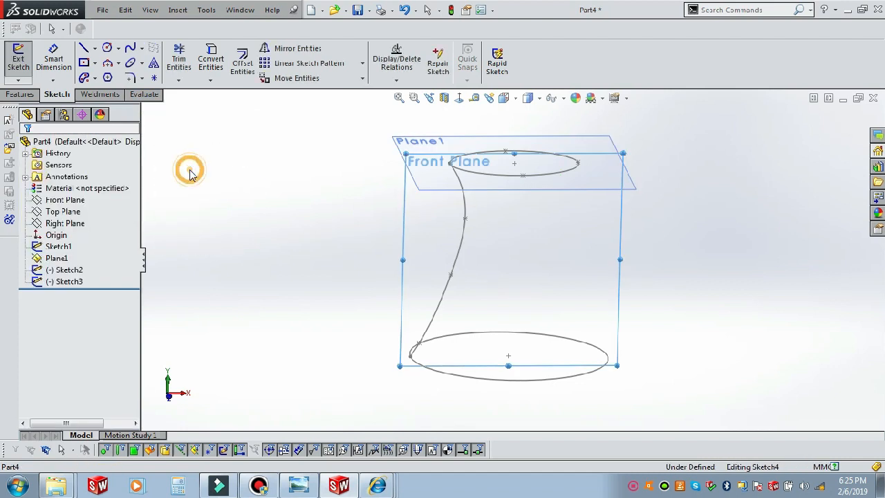
pyautogui.click(460, 101)
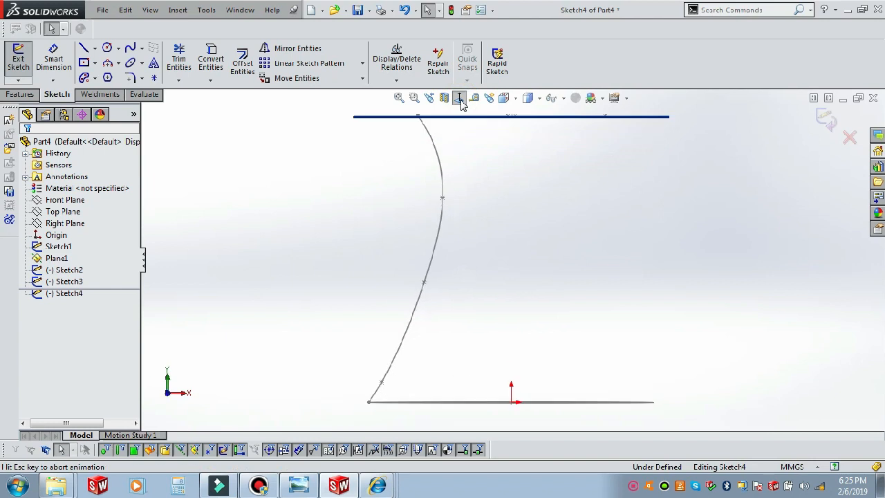
# - Sketch a straight line from the ellipse's right end down to the circle's right edge, and close the sketch
pyautogui.click(84, 49)
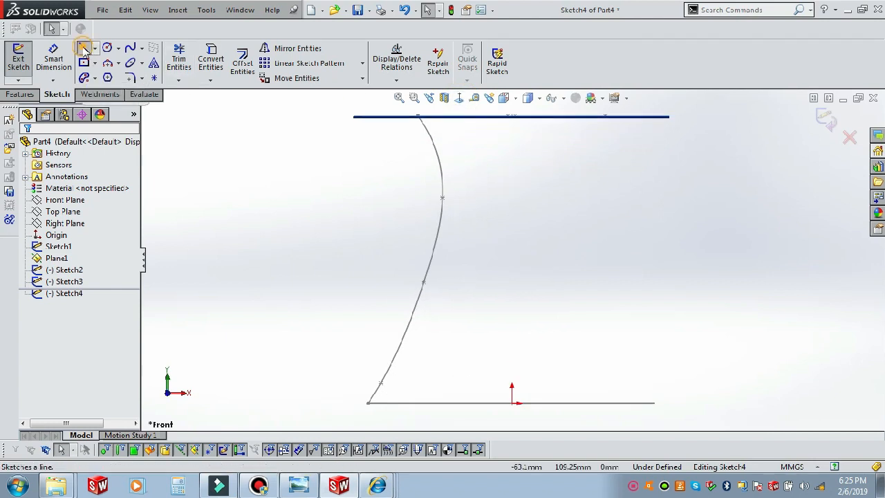
pyautogui.click(611, 122)
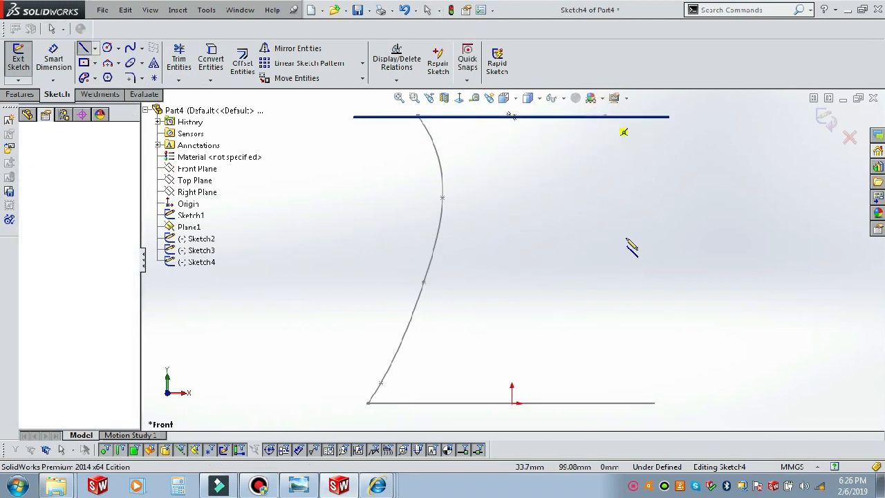
pyautogui.click(654, 404)
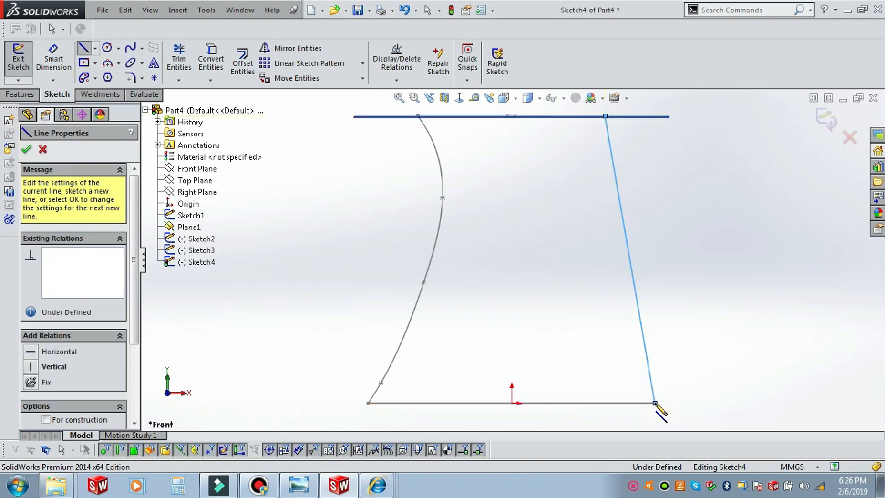
pyautogui.rightClick(661, 406)
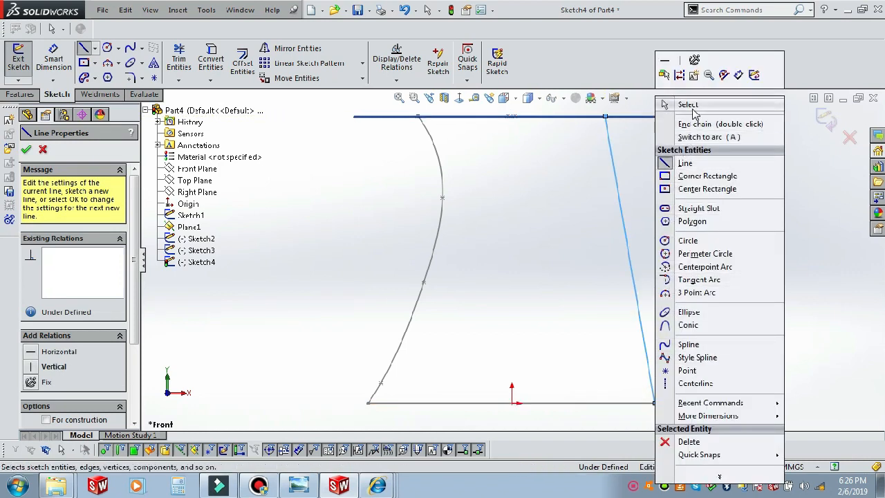
pyautogui.click(685, 49)
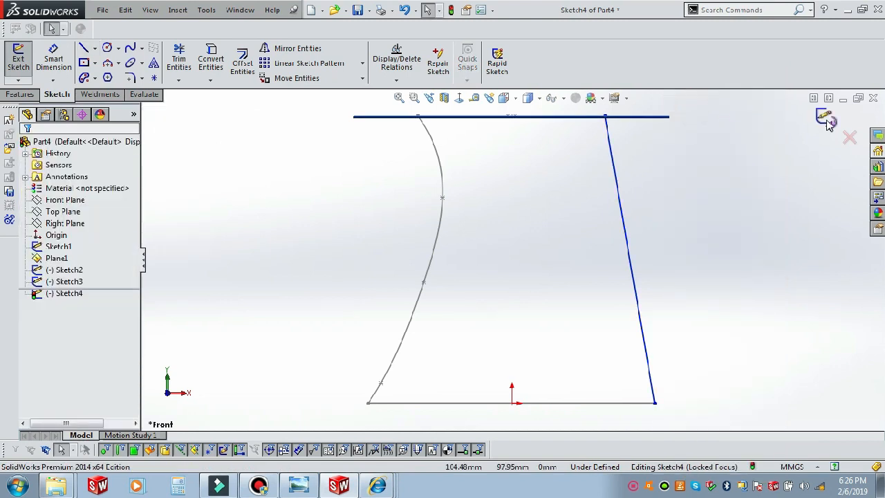
pyautogui.click(828, 120)
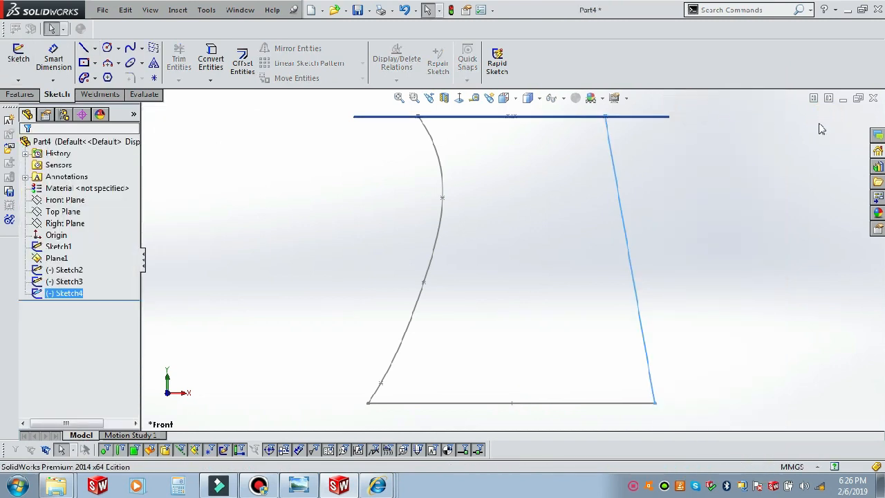
pyautogui.click(747, 171)
# - Start a Lofted Boss/Base with the base circle and the upper ellipse as its profiles
pyautogui.scroll(5, 622, 210)
pyautogui.moveTo(606, 218)
pyautogui.mouseDown(button='middle')
pyautogui.moveTo(579, 284)
pyautogui.moveTo(553, 286)
pyautogui.moveTo(546, 310)
pyautogui.moveTo(569, 362)
pyautogui.moveTo(537, 255)
pyautogui.moveTo(566, 261)
pyautogui.moveTo(567, 205)
pyautogui.moveTo(551, 242)
pyautogui.mouseUp(button='middle')
pyautogui.scroll(-1, 534, 266)
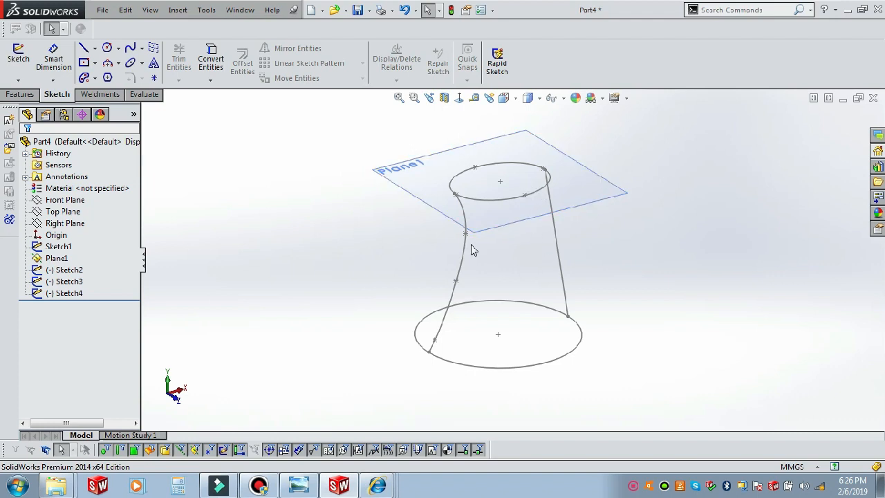
pyautogui.moveTo(565, 243)
pyautogui.mouseDown(button='middle')
pyautogui.moveTo(537, 203)
pyautogui.moveTo(525, 214)
pyautogui.mouseUp(button='middle')
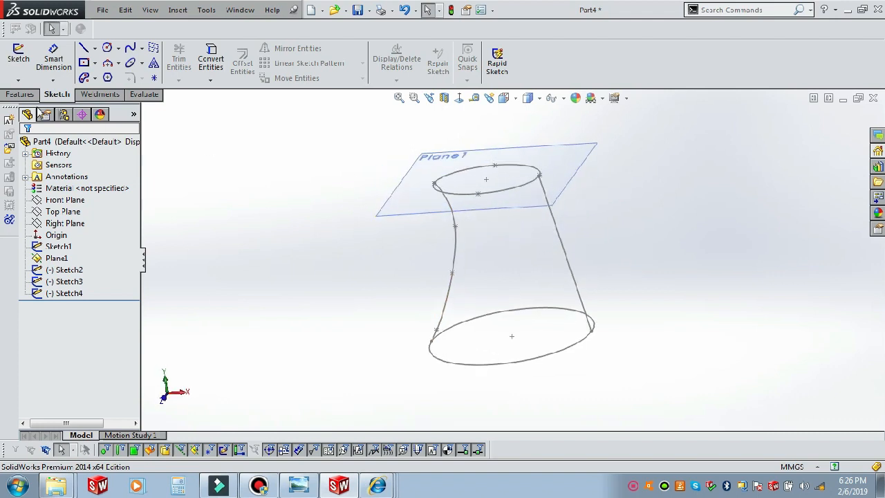
pyautogui.click(21, 94)
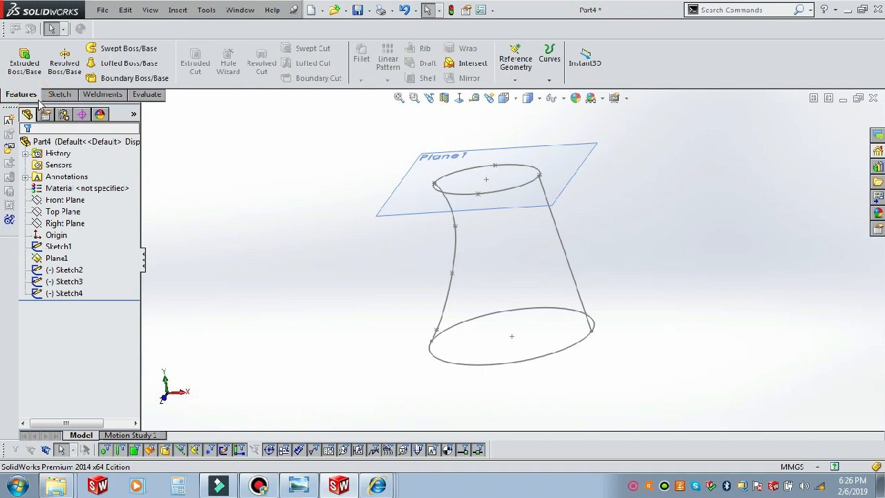
pyautogui.click(115, 64)
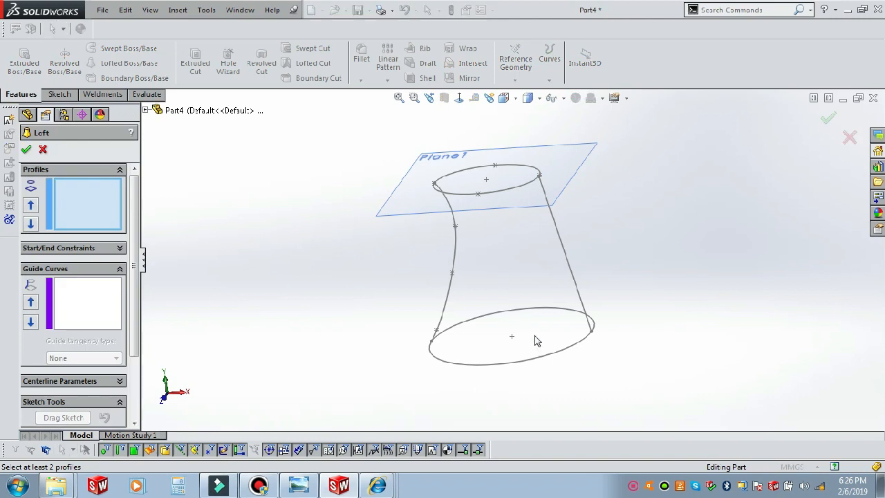
pyautogui.click(529, 361)
pyautogui.moveTo(530, 361)
pyautogui.mouseDown(button='middle')
pyautogui.moveTo(537, 302)
pyautogui.moveTo(538, 332)
pyautogui.mouseUp(button='middle')
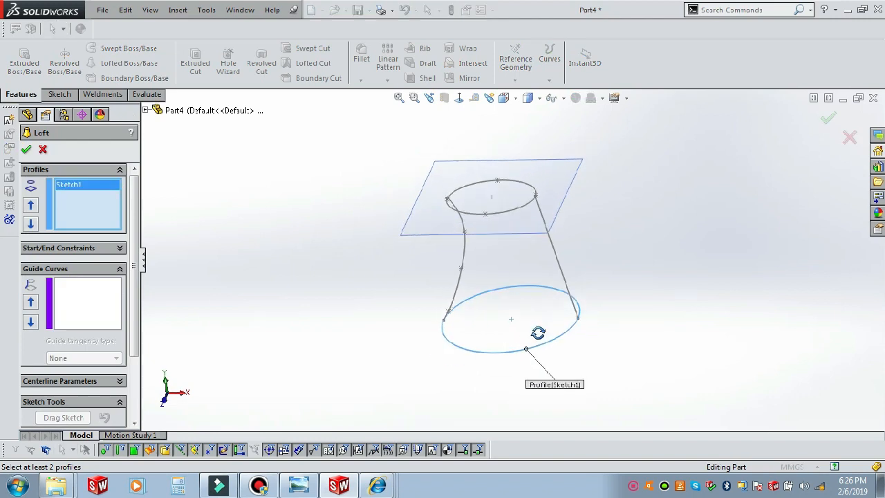
pyautogui.click(493, 215)
pyautogui.moveTo(508, 246)
pyautogui.mouseDown(button='middle')
pyautogui.moveTo(518, 258)
pyautogui.moveTo(530, 247)
pyautogui.mouseUp(button='middle')
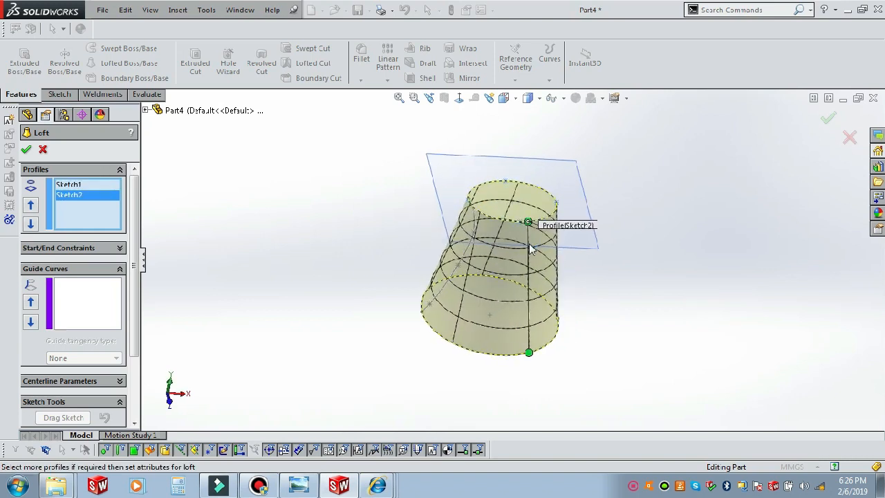
# - Add the spline and the straight line as the loft's guide curves, and finish the loft
pyautogui.click(98, 300)
pyautogui.moveTo(477, 304); pyautogui.dragTo(482, 263, button='middle')
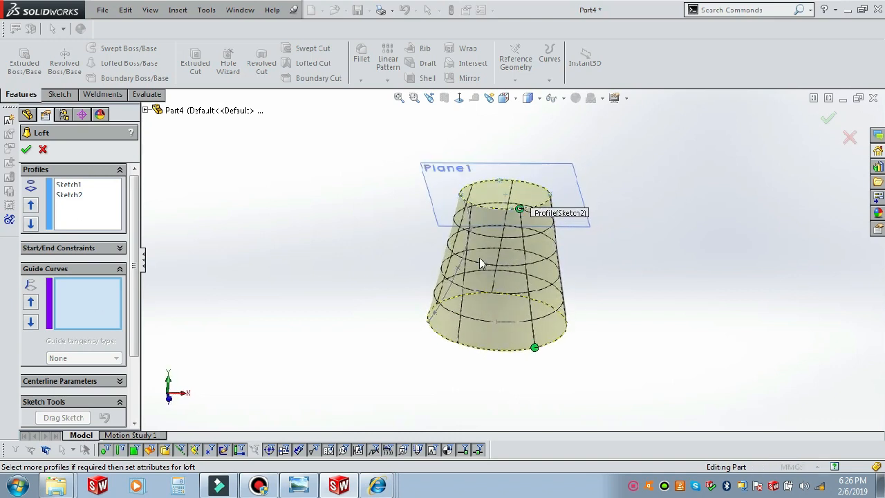
pyautogui.click(467, 249)
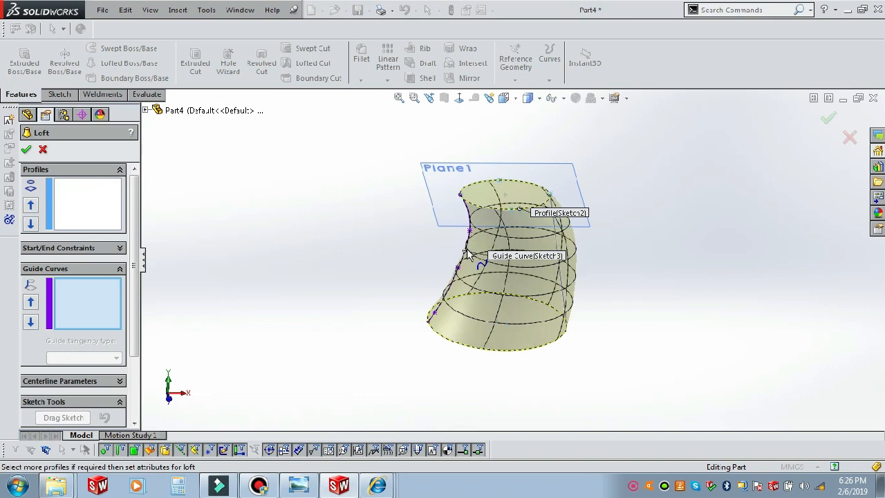
pyautogui.moveTo(523, 275); pyautogui.dragTo(521, 289, button='middle')
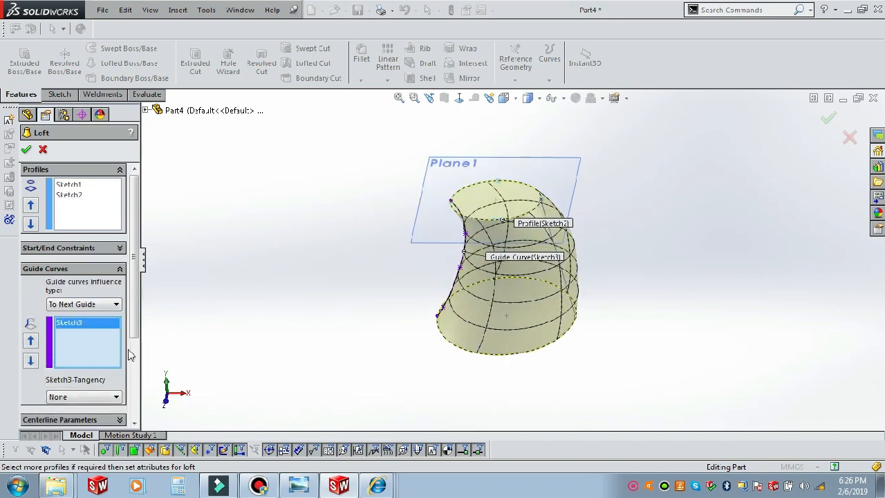
pyautogui.click(562, 269)
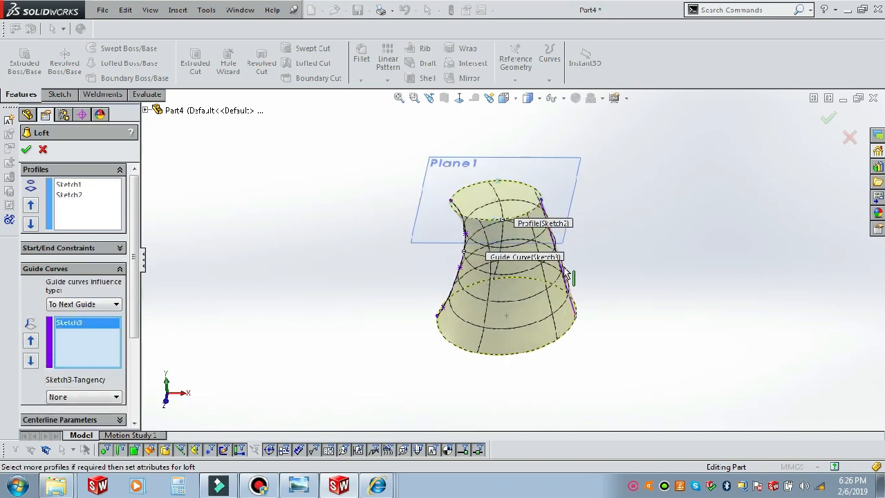
pyautogui.moveTo(566, 271); pyautogui.dragTo(565, 242, button='middle')
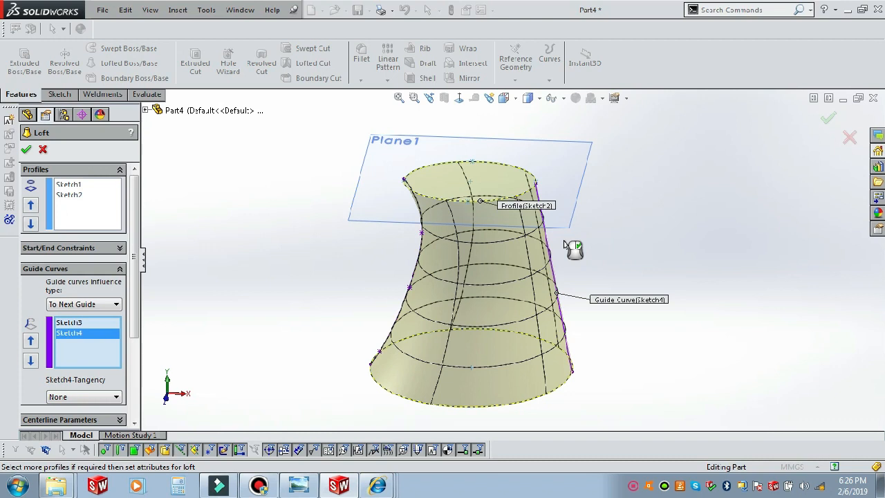
pyautogui.press('Return')
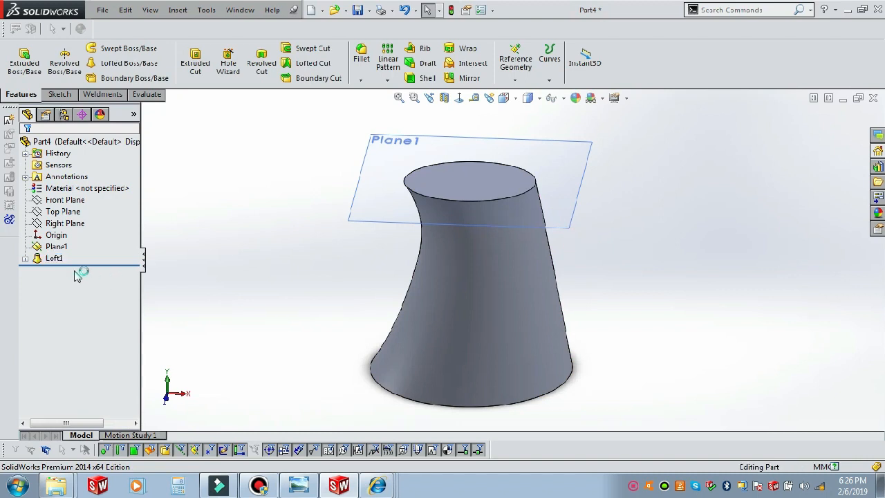
# - Hide Plane1 and look over the finished guided loft
pyautogui.click(56, 246)
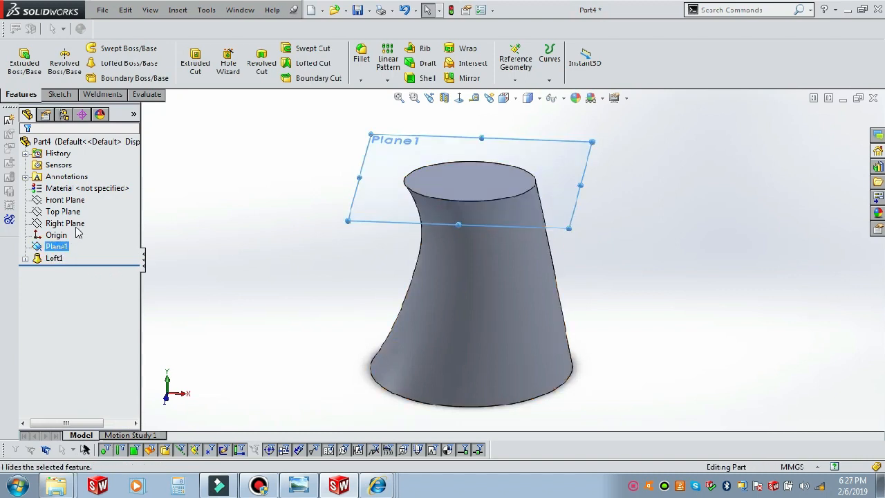
pyautogui.click(76, 227)
pyautogui.click(228, 242)
pyautogui.moveTo(438, 258); pyautogui.dragTo(563, 187, button='middle')
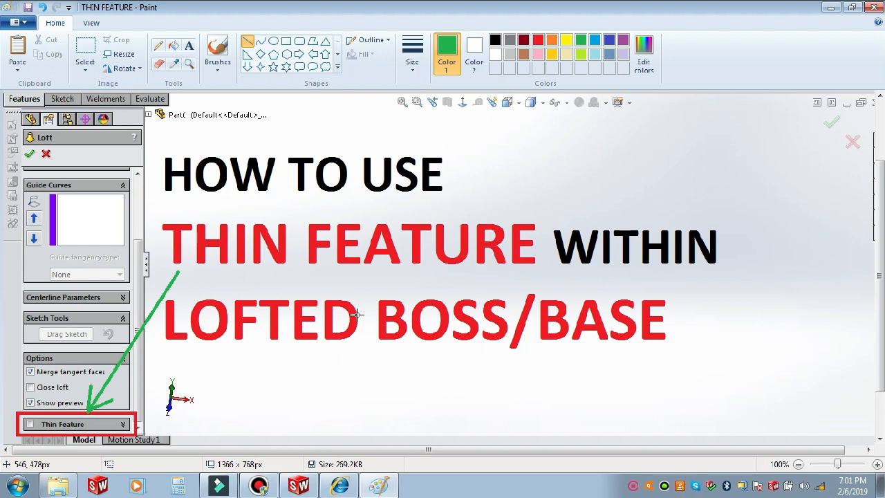
# - Switch to SolidWorks with Part6 and examine the rectangle sketch on the Top Plane and the circle sketch on Plane1
pyautogui.click(302, 486)
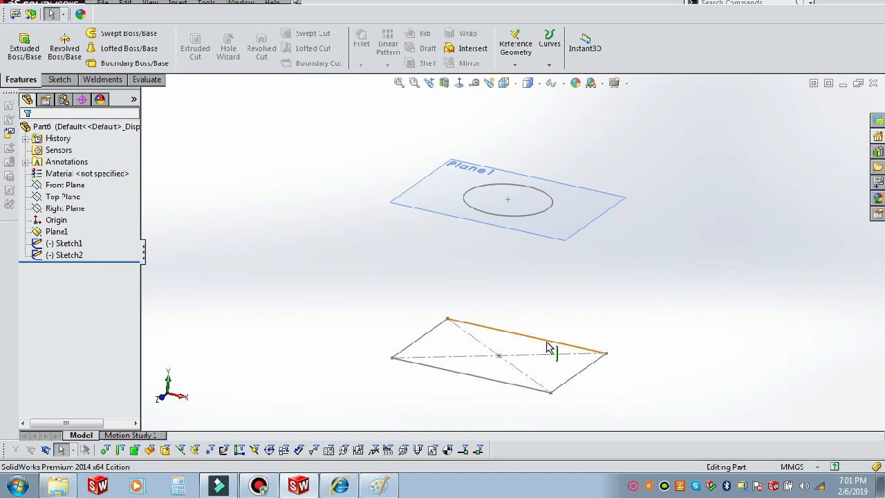
pyautogui.scroll(-2, 550, 348)
pyautogui.click(63, 196)
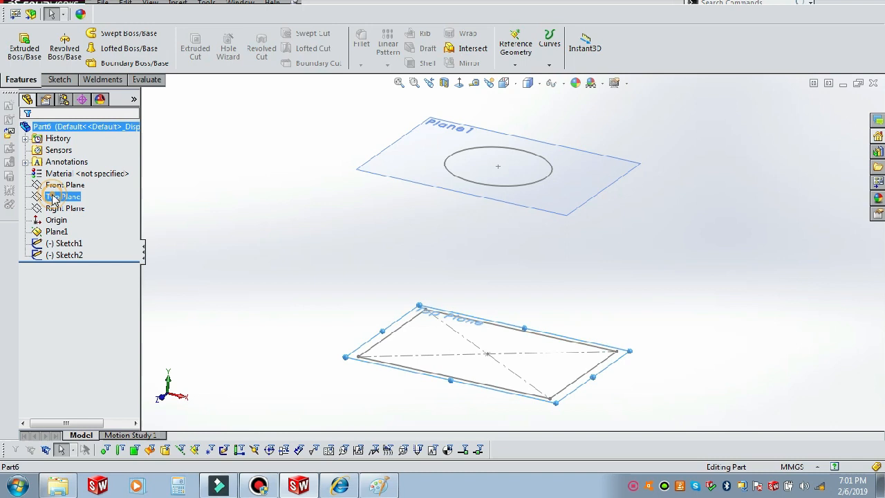
pyautogui.click(513, 271)
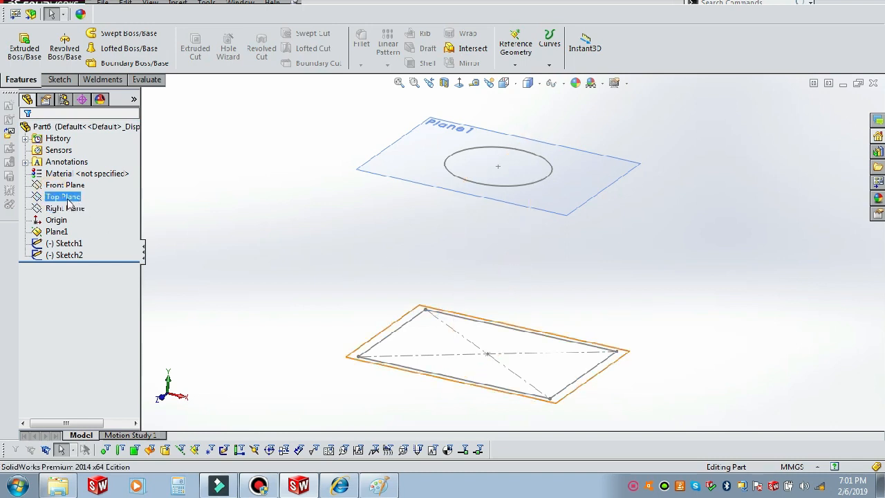
pyautogui.click(63, 197)
pyautogui.scroll(-1, 531, 318)
pyautogui.click(522, 290)
pyautogui.scroll(2, 524, 259)
pyautogui.scroll(-2, 514, 210)
pyautogui.click(510, 221)
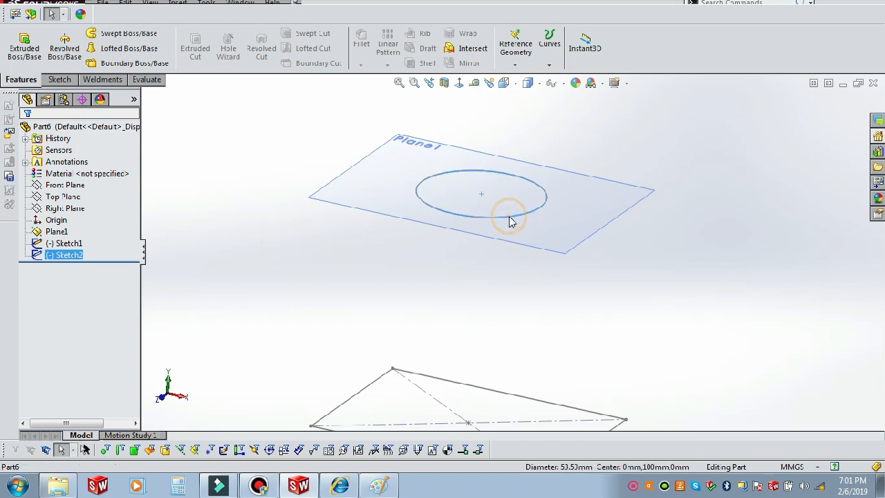
pyautogui.keyDown('ctrl'); pyautogui.click(56, 232); pyautogui.keyUp('ctrl')
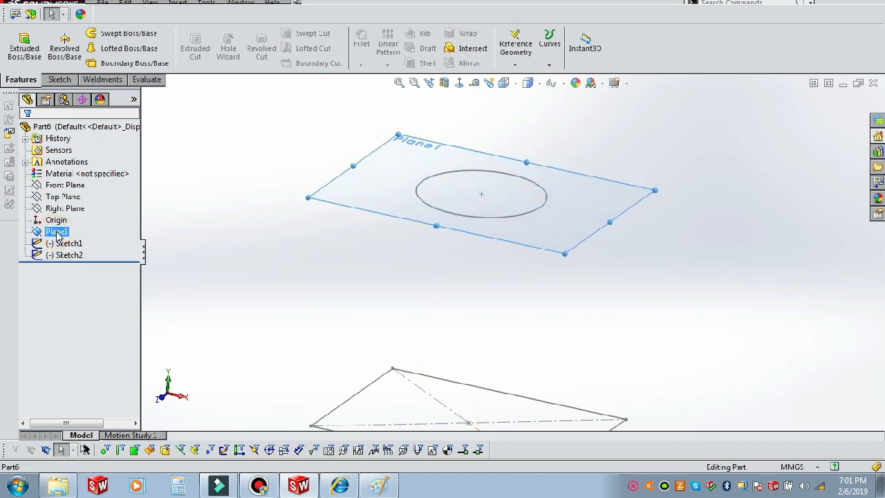
pyautogui.click(438, 254)
pyautogui.scroll(3, 463, 272)
pyautogui.scroll(2, 465, 273)
pyautogui.moveTo(476, 272)
pyautogui.mouseDown(button='middle')
pyautogui.moveTo(528, 257)
pyautogui.moveTo(476, 270)
pyautogui.mouseUp(button='middle')
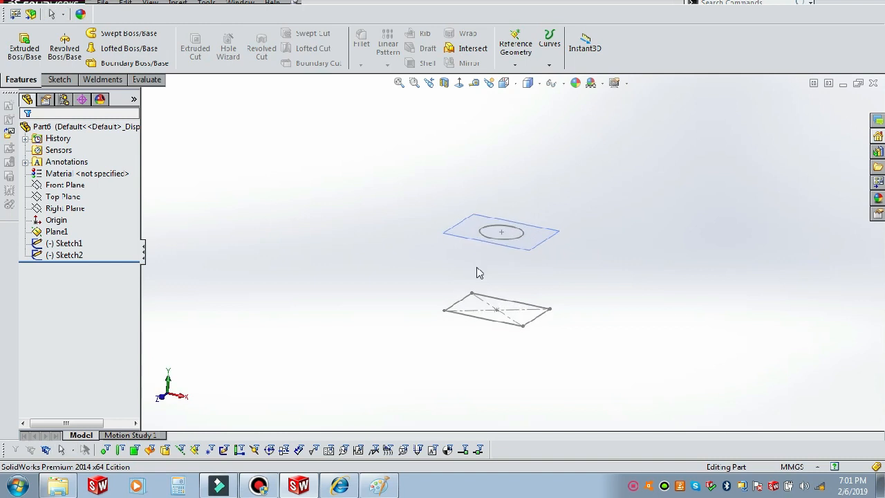
# - Start a Lofted Boss/Base with the rectangle and the circle on Plane1 as its profiles
pyautogui.click(125, 49)
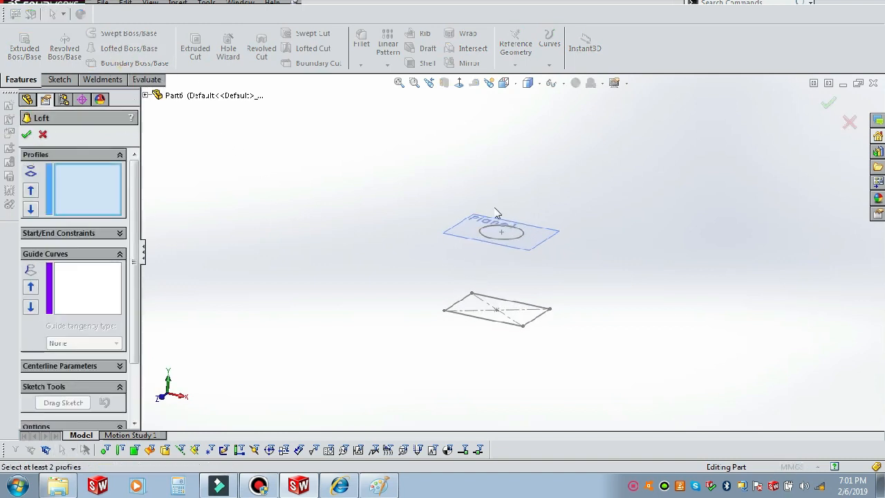
pyautogui.click(486, 325)
pyautogui.scroll(-2, 504, 249)
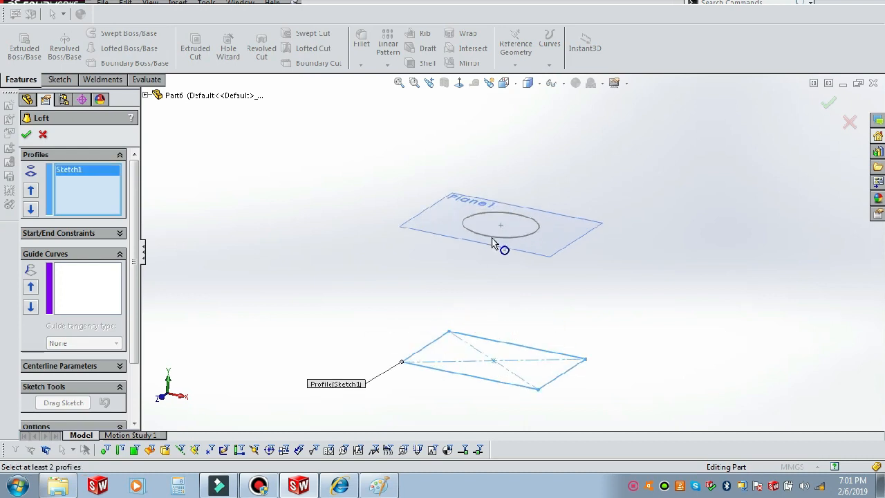
pyautogui.click(490, 235)
pyautogui.moveTo(489, 235)
pyautogui.mouseDown(button='middle')
pyautogui.moveTo(504, 320)
pyautogui.moveTo(494, 304)
pyautogui.mouseUp(button='middle')
pyautogui.scroll(-3, 501, 301)
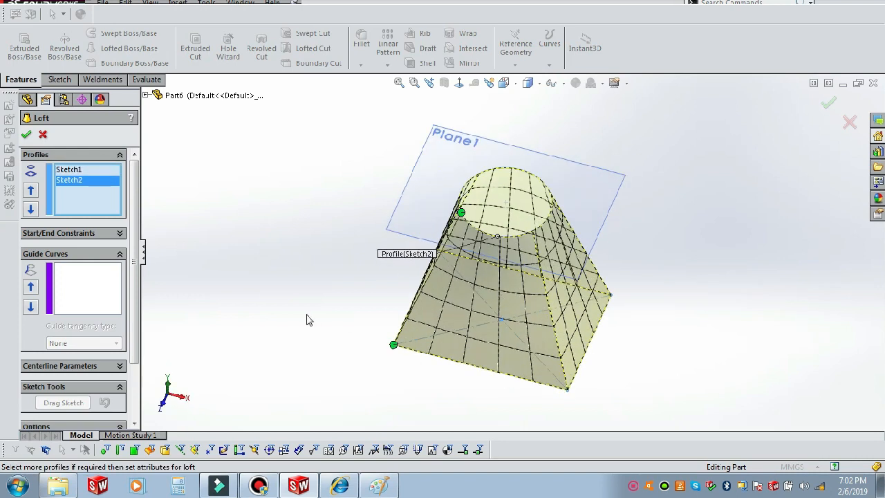
pyautogui.scroll(-1, 529, 257)
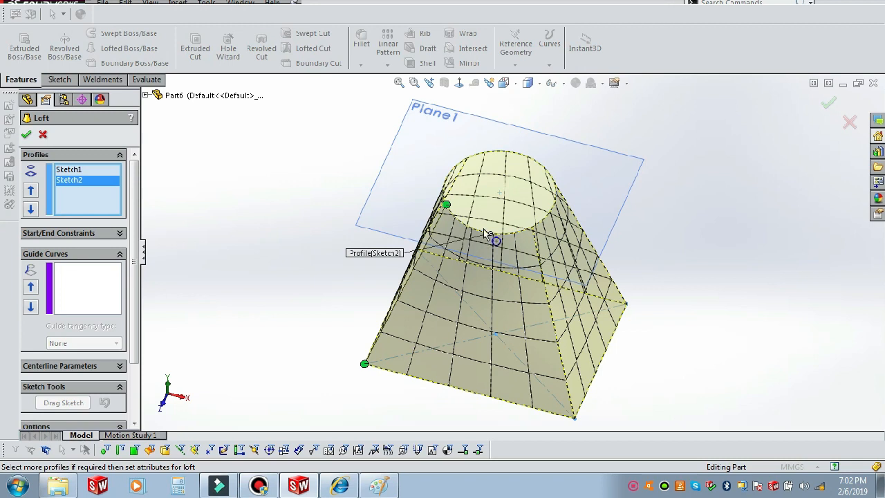
# - Turn the loft between the rectangle and the circle into a Thin Feature
pyautogui.moveTo(136, 265); pyautogui.dragTo(137, 329)
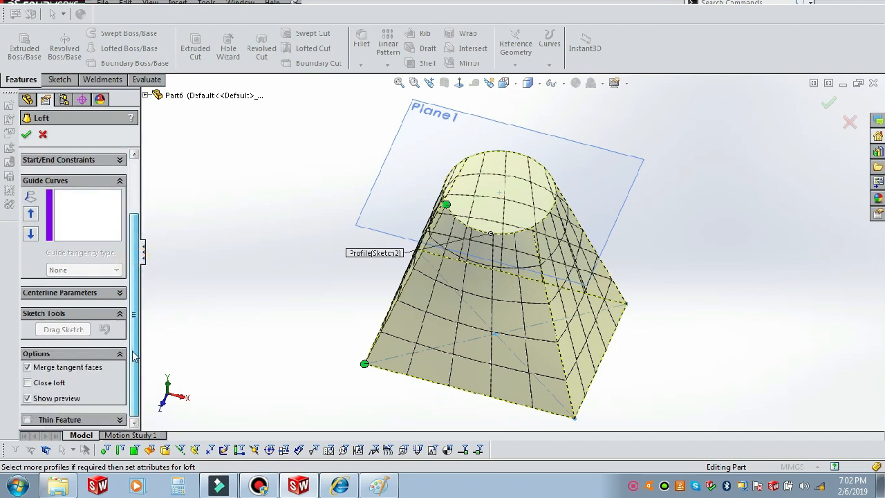
pyautogui.click(26, 420)
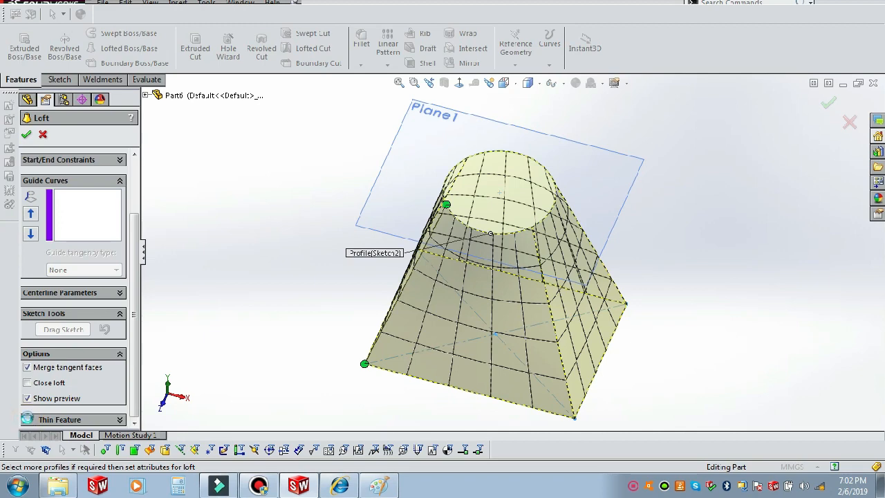
pyautogui.scroll(-3, 485, 206)
pyautogui.scroll(4, 482, 208)
pyautogui.moveTo(491, 199); pyautogui.dragTo(484, 235, button='middle')
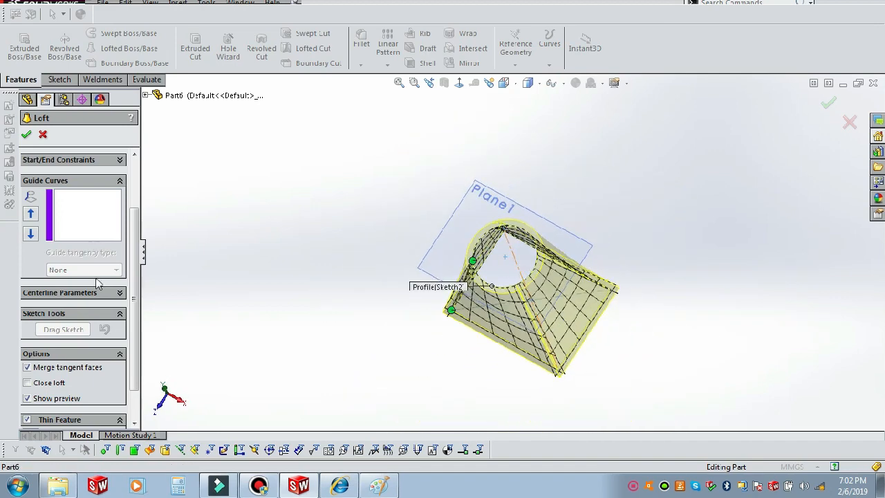
pyautogui.moveTo(134, 273); pyautogui.dragTo(128, 332)
pyautogui.moveTo(560, 293); pyautogui.dragTo(566, 242, button='middle')
pyautogui.scroll(-2, 553, 249)
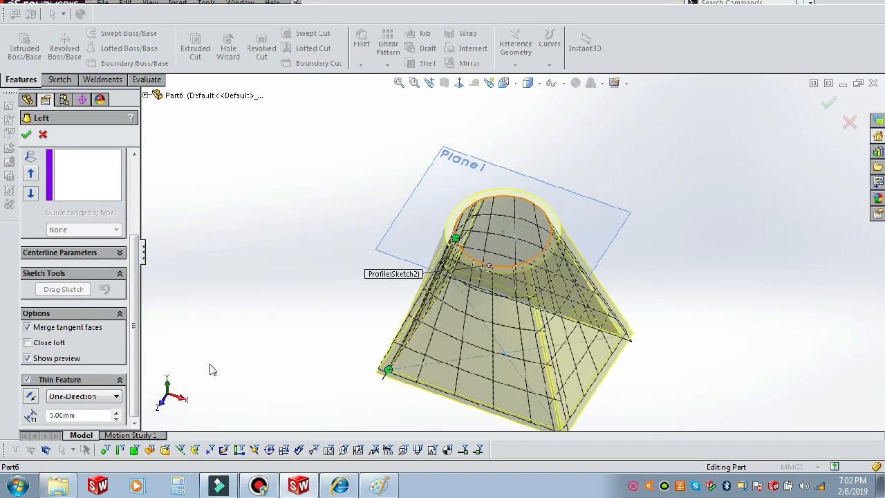
# - Try the Mid-Plane type for the Thin Feature and inspect the wall around the circle profile
pyautogui.click(88, 401)
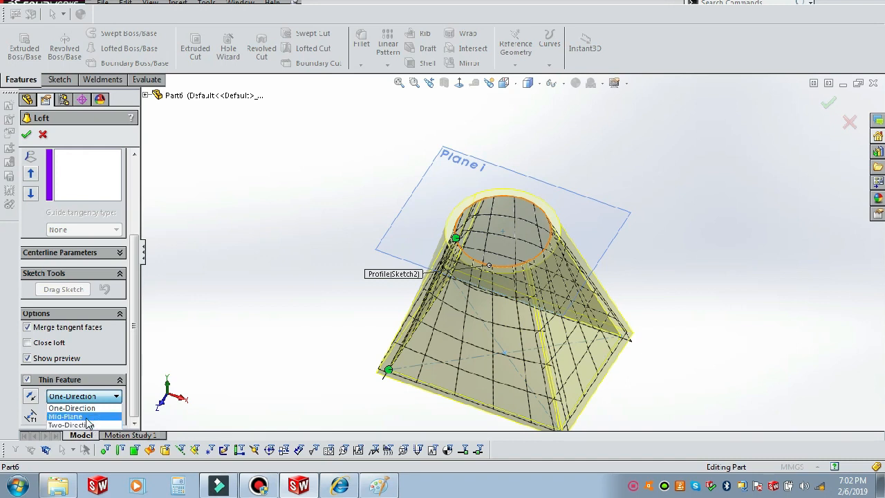
pyautogui.click(85, 417)
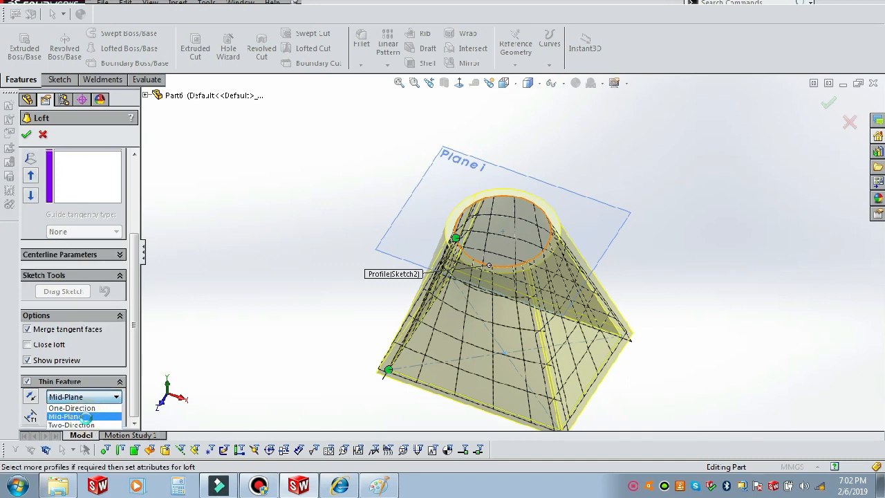
pyautogui.scroll(-4, 463, 238)
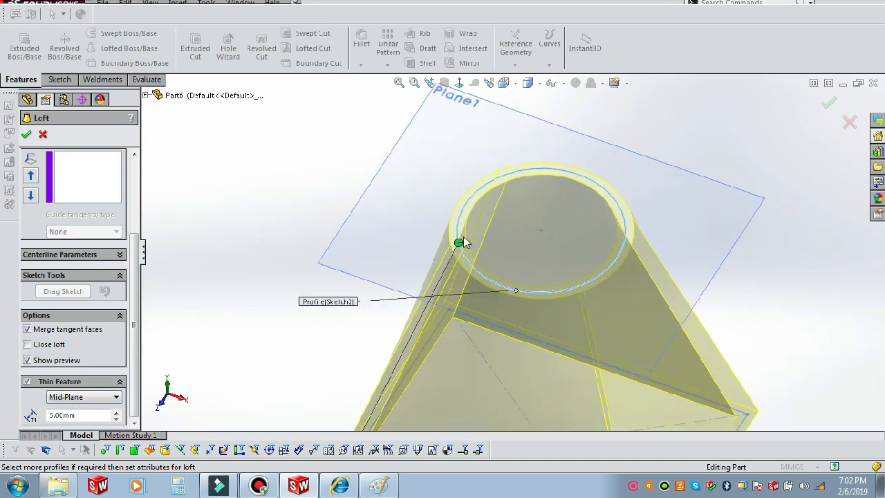
pyautogui.scroll(-5, 467, 246)
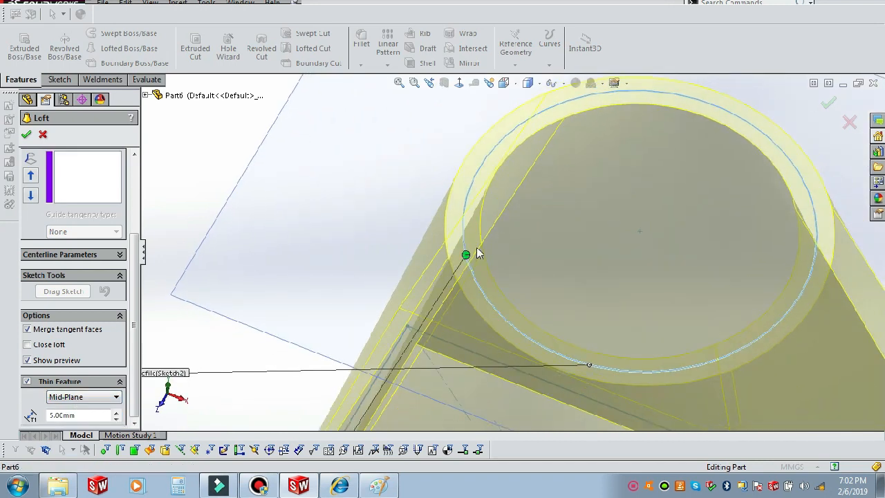
pyautogui.scroll(5, 476, 247)
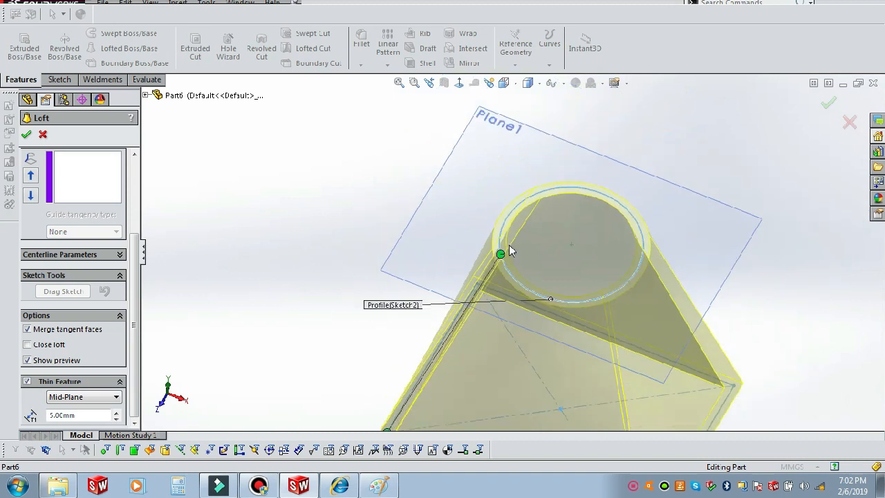
pyautogui.scroll(-4, 522, 259)
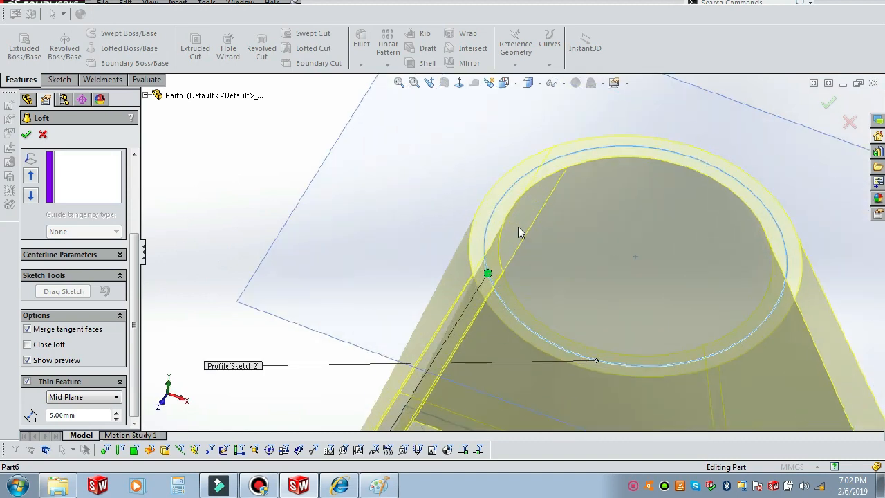
pyautogui.scroll(-1, 506, 238)
pyautogui.moveTo(506, 237)
pyautogui.mouseDown(button='middle')
pyautogui.moveTo(497, 193)
pyautogui.moveTo(488, 224)
pyautogui.moveTo(495, 249)
pyautogui.moveTo(500, 231)
pyautogui.mouseUp(button='middle')
pyautogui.scroll(4, 489, 224)
pyautogui.scroll(-3, 500, 231)
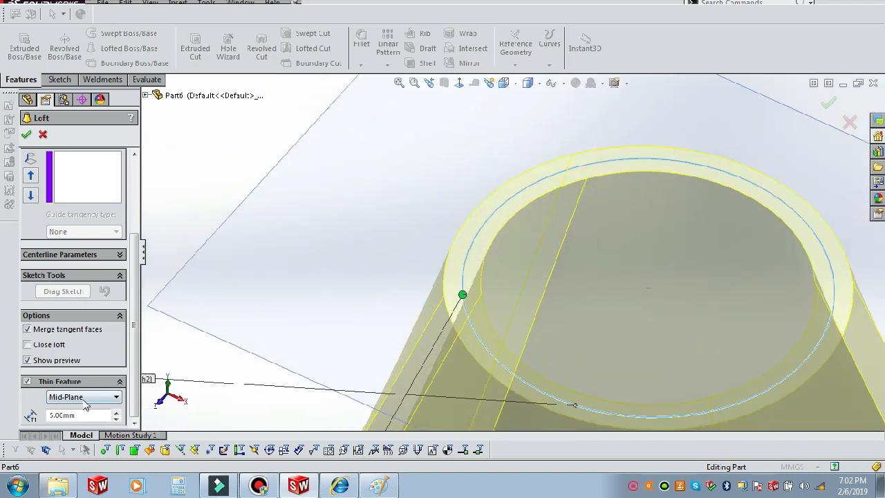
pyautogui.scroll(4, 513, 345)
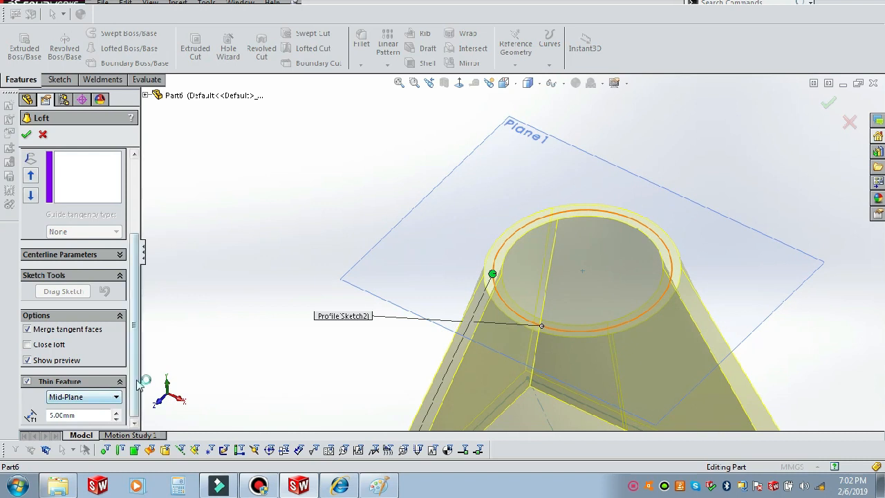
# - Set the Thin Feature to One-Direction and reverse it so the wall thickens inward from the profiles
pyautogui.click(85, 397)
pyautogui.click(81, 408)
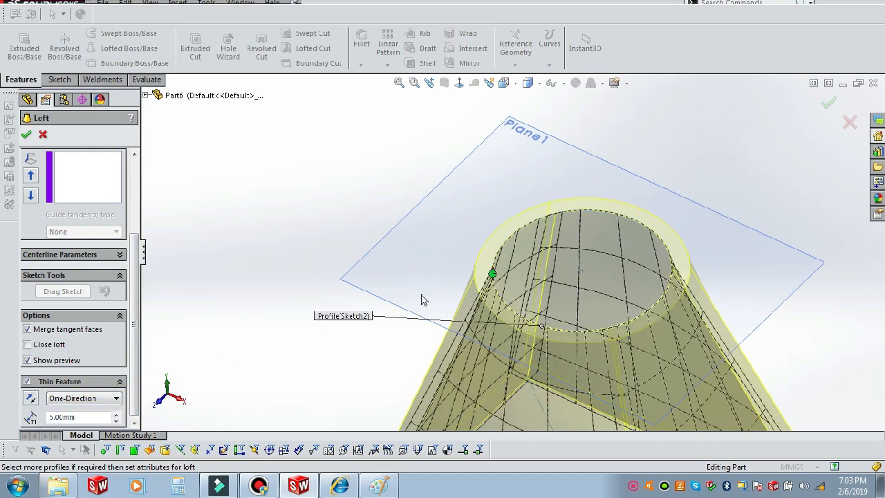
pyautogui.scroll(-2, 551, 276)
pyautogui.scroll(-2, 499, 290)
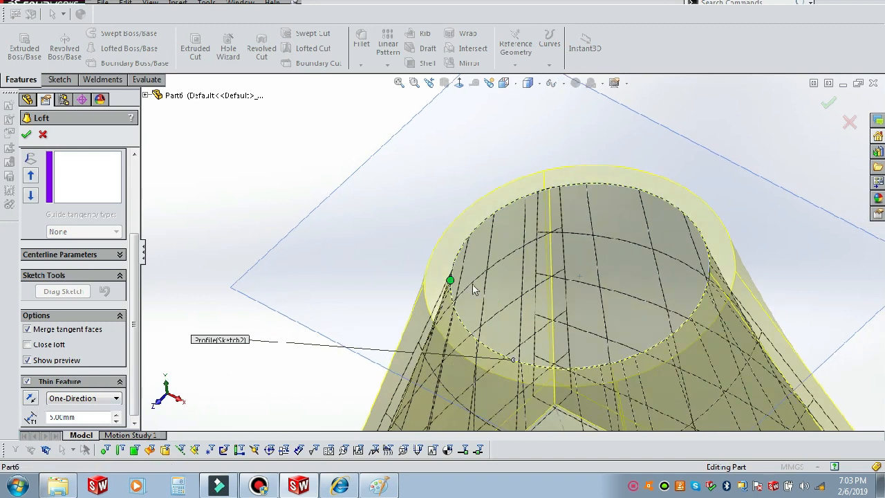
pyautogui.click(31, 399)
pyautogui.click(31, 399)
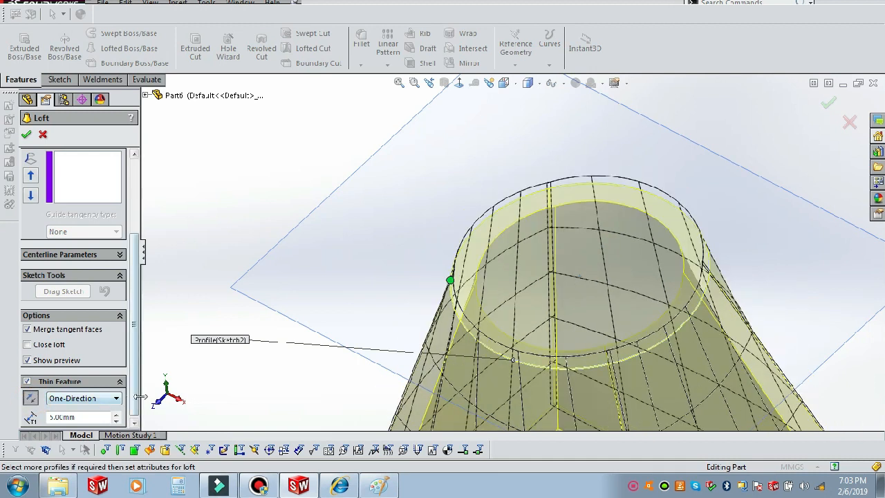
# - Set the Thin Feature's wall thickness to 2 mm
pyautogui.moveTo(133, 396); pyautogui.dragTo(132, 415)
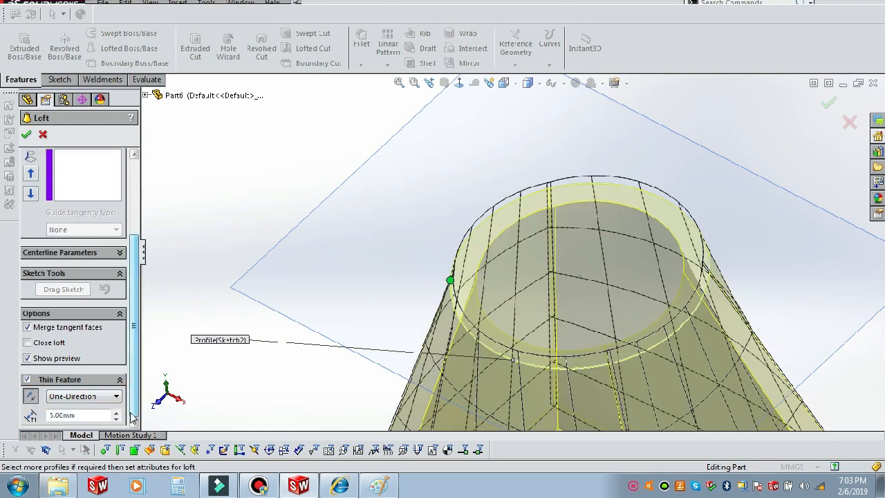
pyautogui.doubleClick(91, 413)
pyautogui.write('2')
pyautogui.click(29, 395)
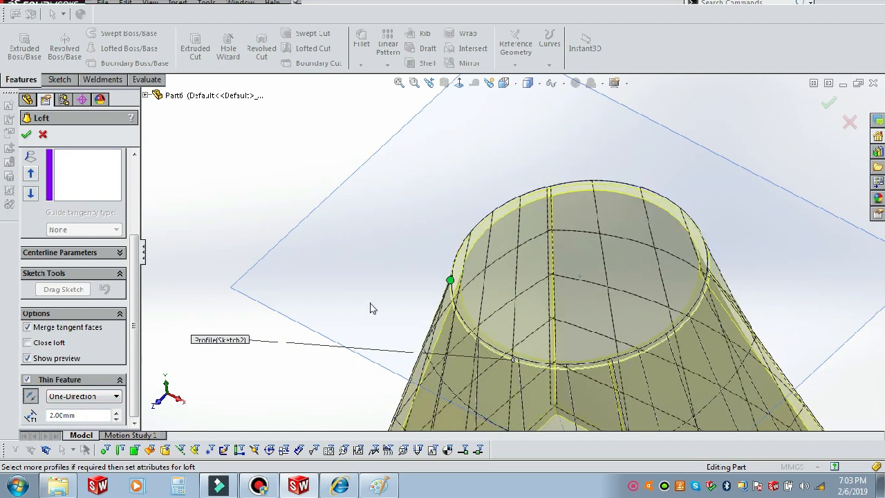
# - Check the preview of the thin wall, and finish the hollow loft between the rectangle and the circle
pyautogui.scroll(-6, 486, 272)
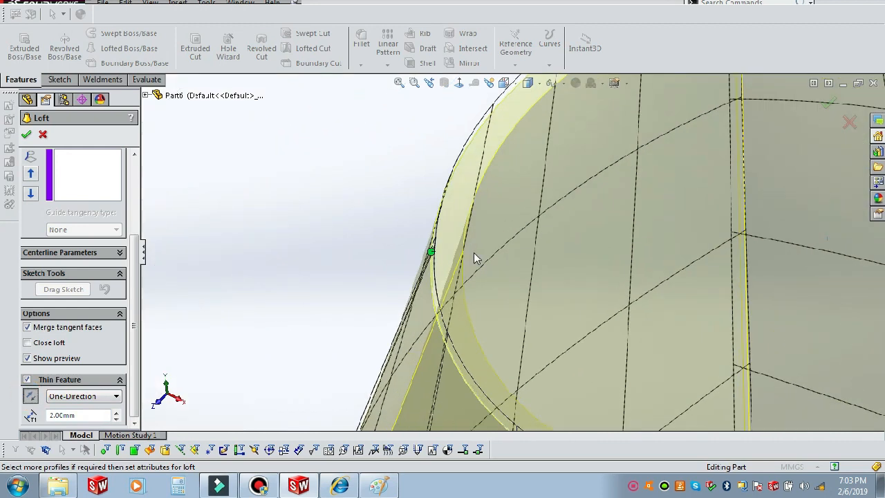
pyautogui.scroll(9, 473, 258)
pyautogui.moveTo(530, 283)
pyautogui.mouseDown(button='middle')
pyautogui.moveTo(531, 298)
pyautogui.moveTo(544, 274)
pyautogui.mouseUp(button='middle')
pyautogui.scroll(2, 571, 308)
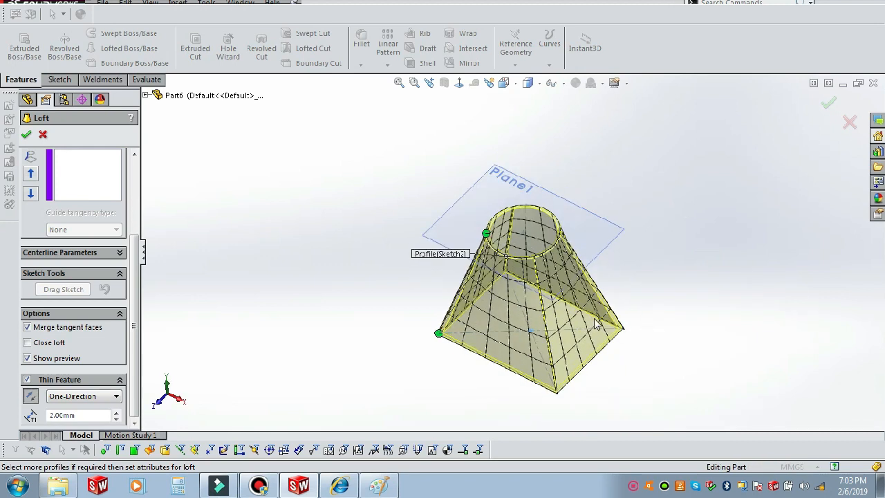
pyautogui.moveTo(571, 312); pyautogui.dragTo(576, 283, button='middle')
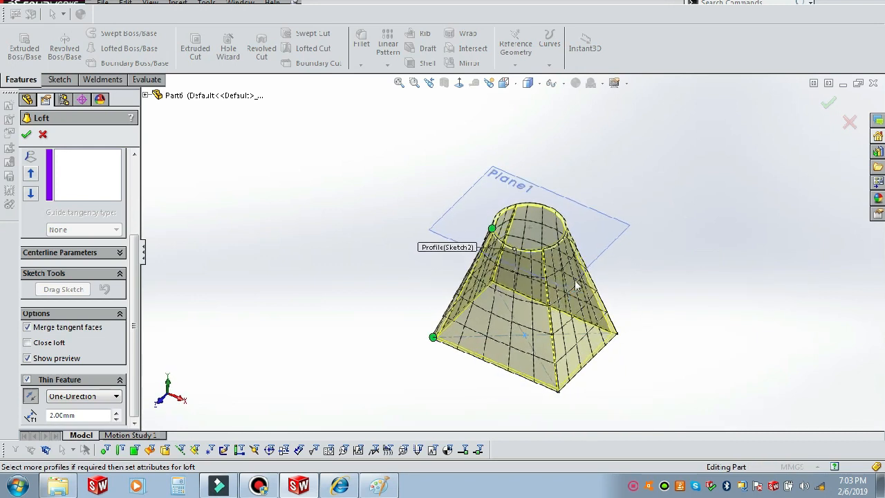
pyautogui.scroll(-3, 576, 283)
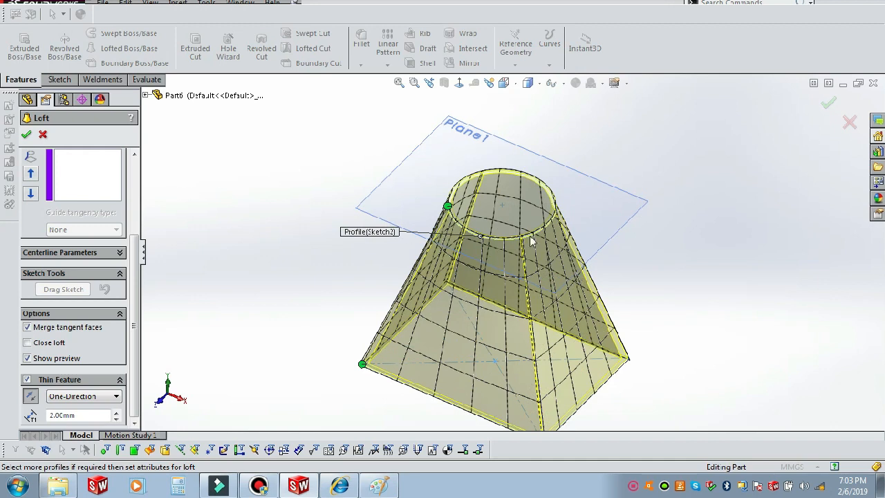
pyautogui.scroll(-2, 546, 248)
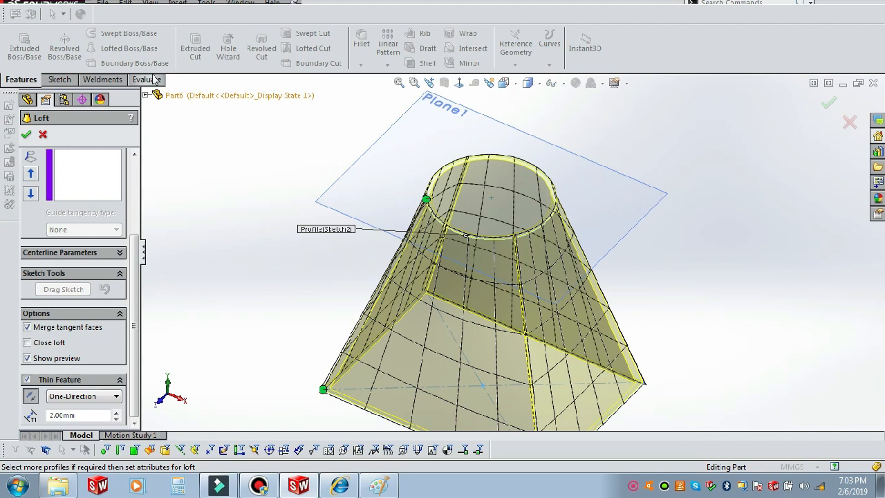
pyautogui.click(28, 134)
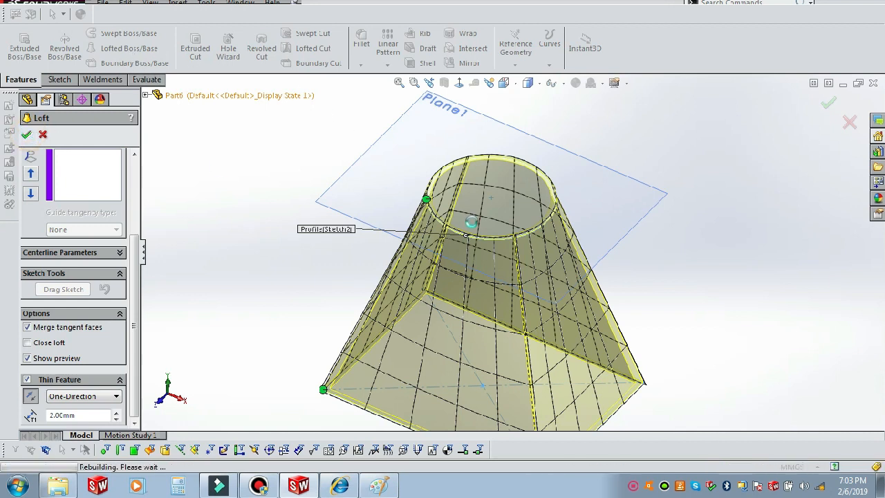
pyautogui.click(724, 277)
pyautogui.scroll(1, 618, 331)
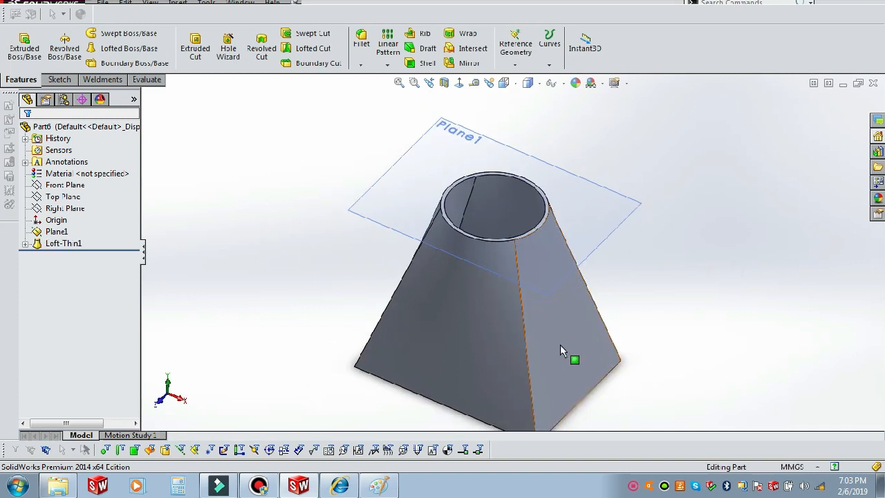
pyautogui.scroll(1, 558, 351)
pyautogui.scroll(-1, 557, 352)
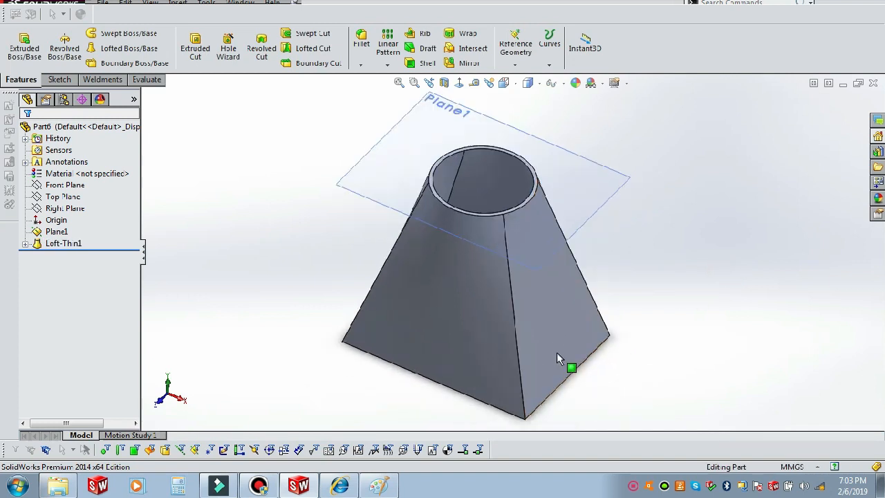